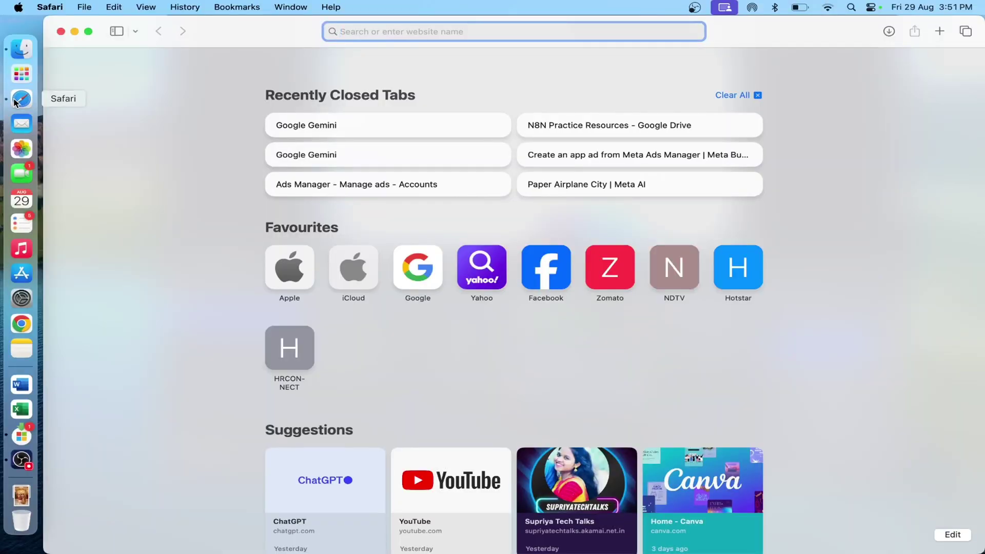
Open gemini.google.com and choose the 2.5 Flash model.
{"action": "type", "text": "gemini.google.com"}
{"action": "key", "text": "Return"}
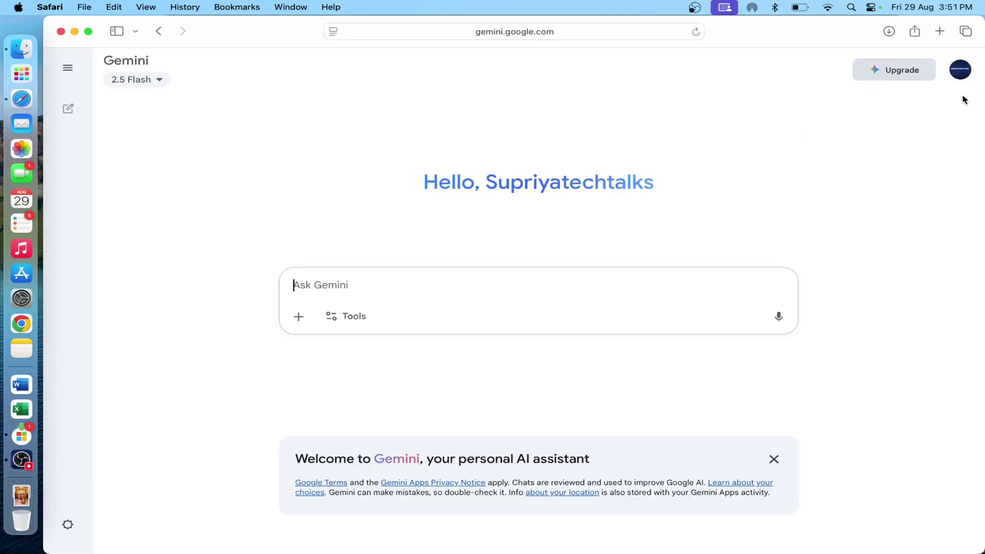
{"action": "left_click", "coordinate": [158, 80]}
{"action": "left_click", "coordinate": [369, 75]}
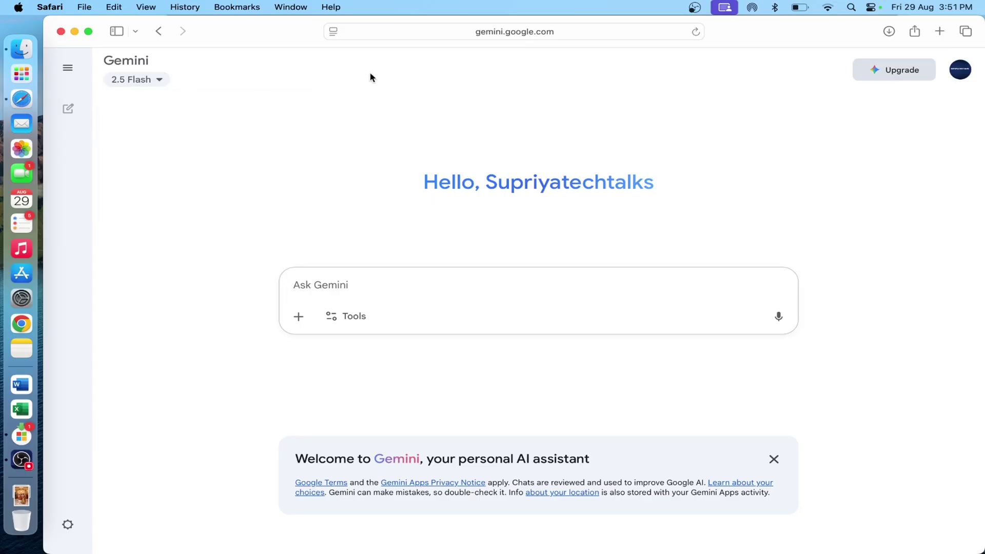
{"action": "left_click", "coordinate": [146, 81]}
{"action": "left_click", "coordinate": [177, 144]}
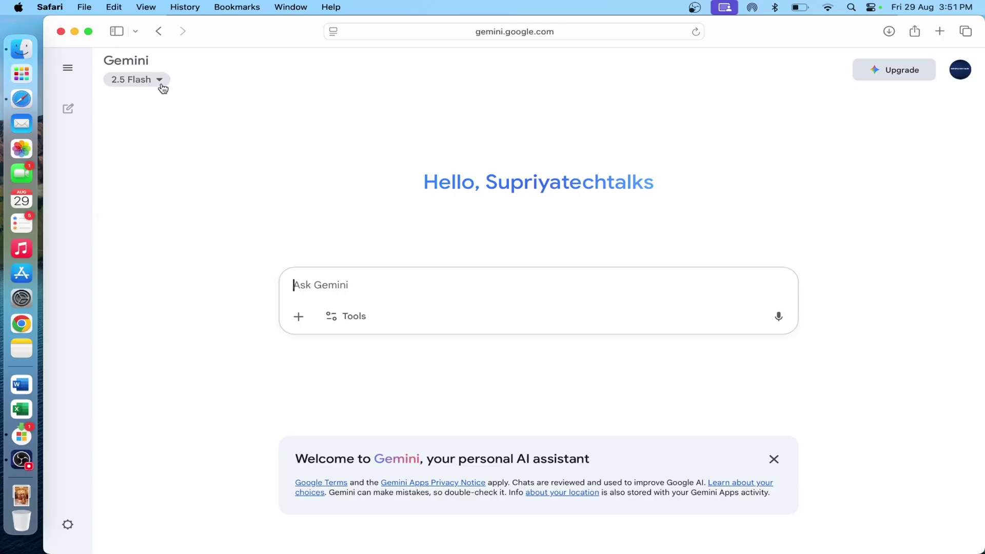
Turn on the Create images tool and attach the HEIC photo IMG_3130 from the computer to the prompt.
{"action": "left_click", "coordinate": [352, 316]}
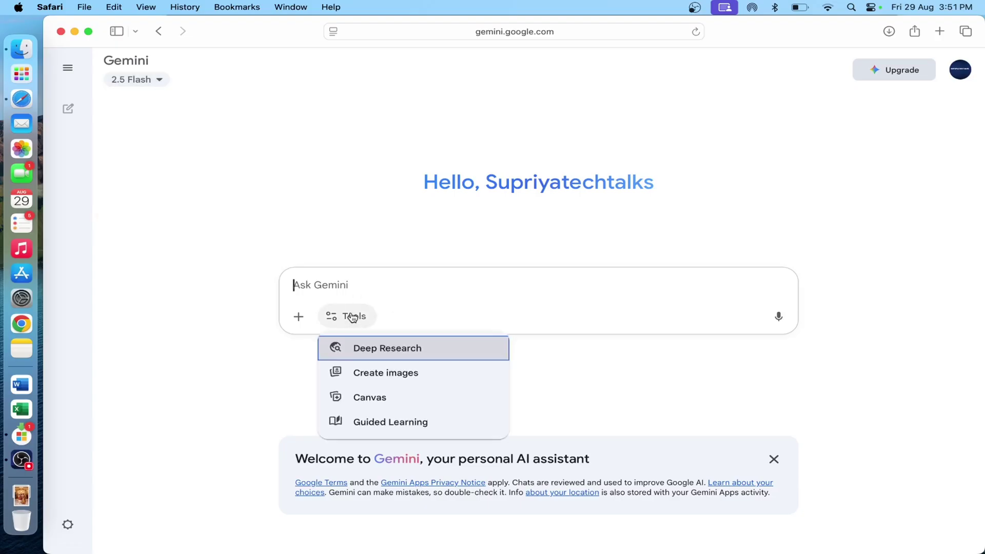
{"action": "left_click", "coordinate": [386, 373]}
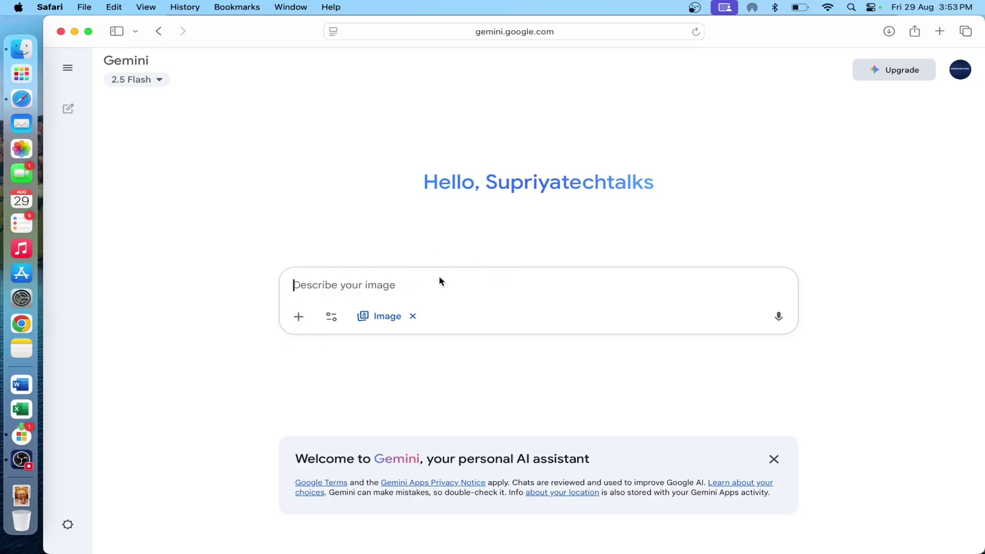
{"action": "left_click", "coordinate": [298, 316]}
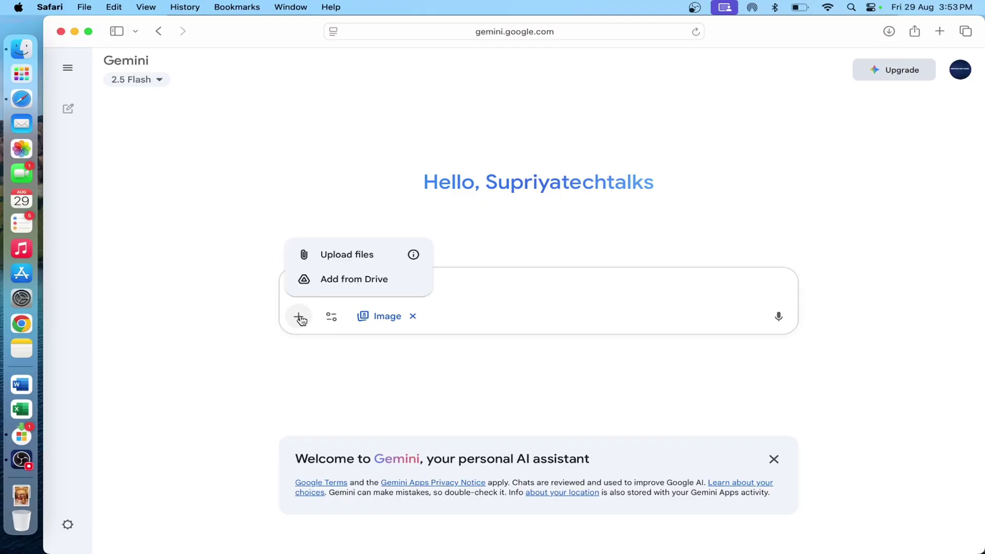
{"action": "left_click", "coordinate": [352, 254]}
{"action": "scroll", "coordinate": [501, 357], "scroll_direction": "down", "scroll_amount": 10}
{"action": "scroll", "coordinate": [501, 358], "scroll_direction": "down", "scroll_amount": 15}
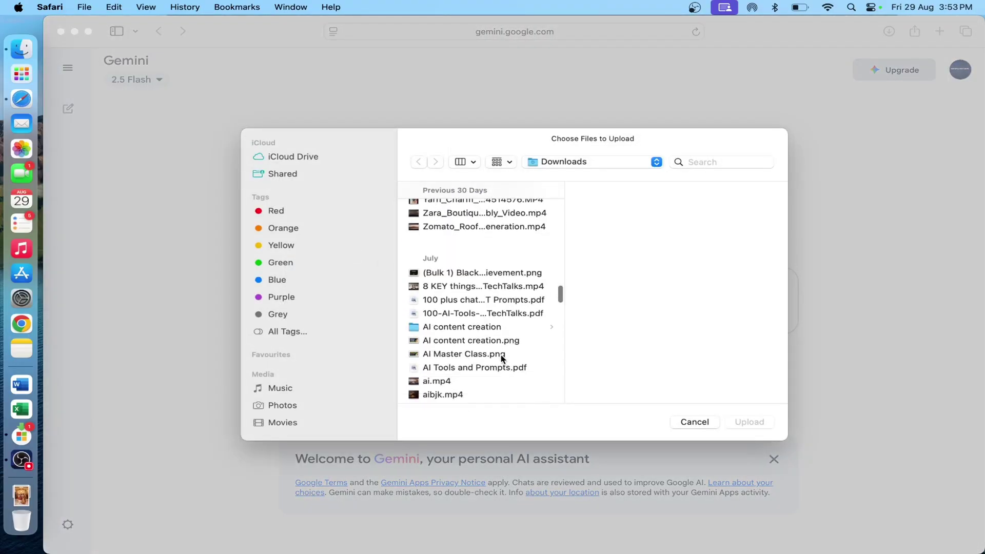
{"action": "scroll", "coordinate": [501, 358], "scroll_direction": "down", "scroll_amount": 15}
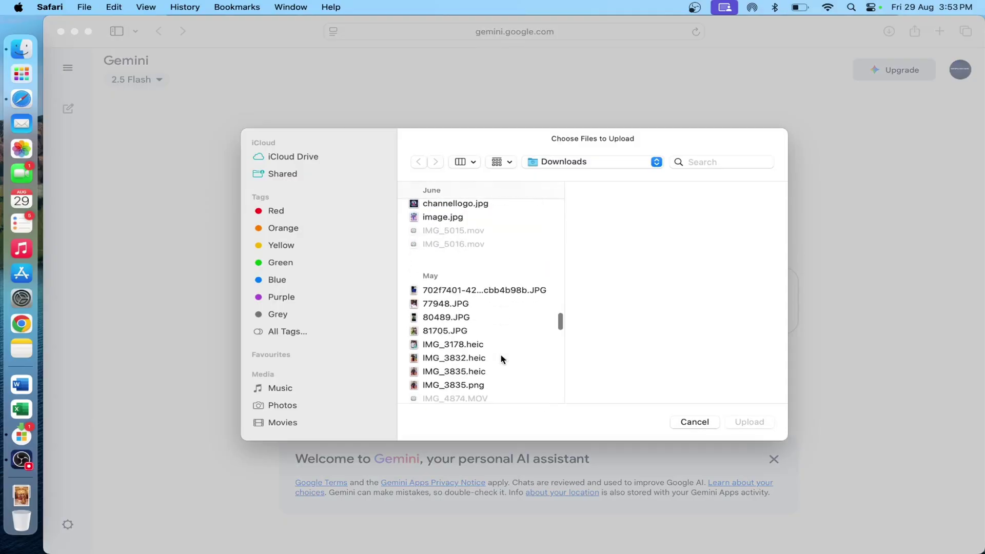
{"action": "left_click", "coordinate": [695, 421]}
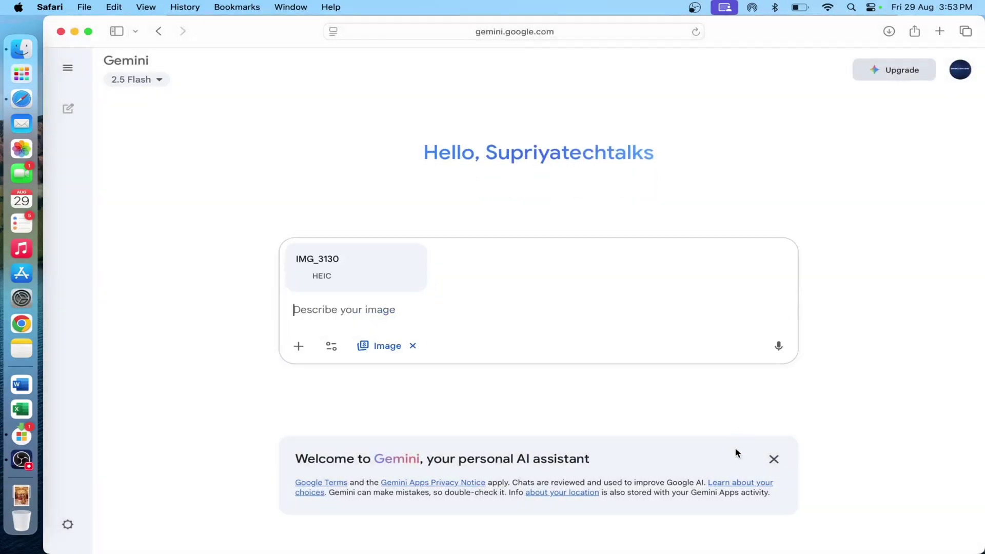
Submit the prompt "change the hairstyle of this image" for the attached photo.
{"action": "type", "text": "change the hairstyle"}
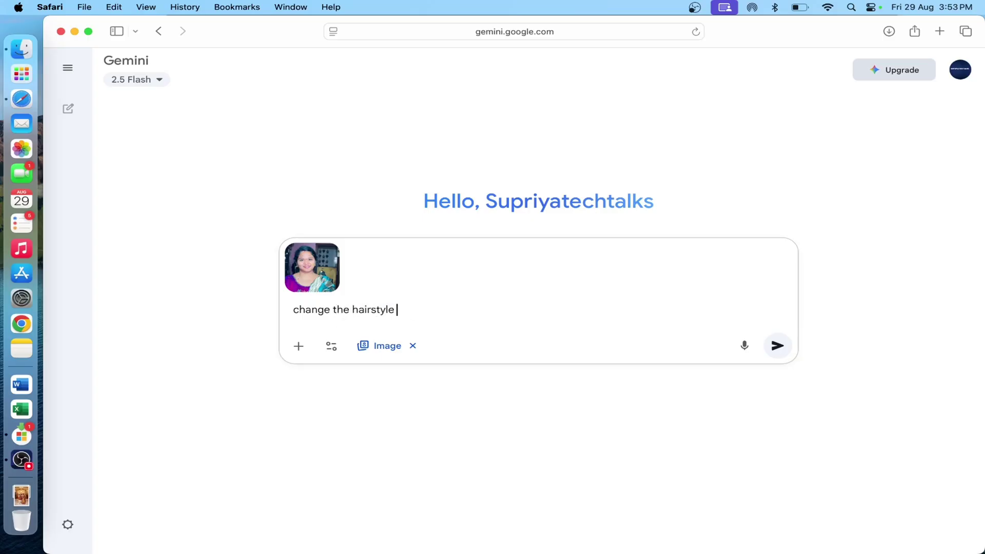
{"action": "type", "text": " of this image"}
{"action": "mouse_move", "coordinate": [322, 261]}
{"action": "left_click", "coordinate": [778, 347]}
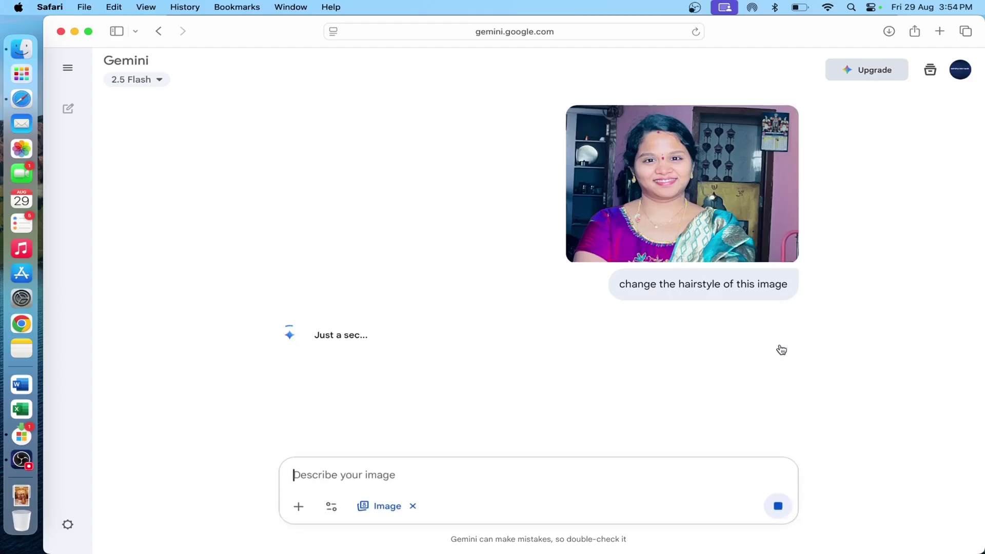
Review the reply and submit the follow-up prompt "change the hairstyle to more trendy way and curly hairstyle".
{"action": "scroll", "coordinate": [651, 247], "scroll_direction": "up", "scroll_amount": 6}
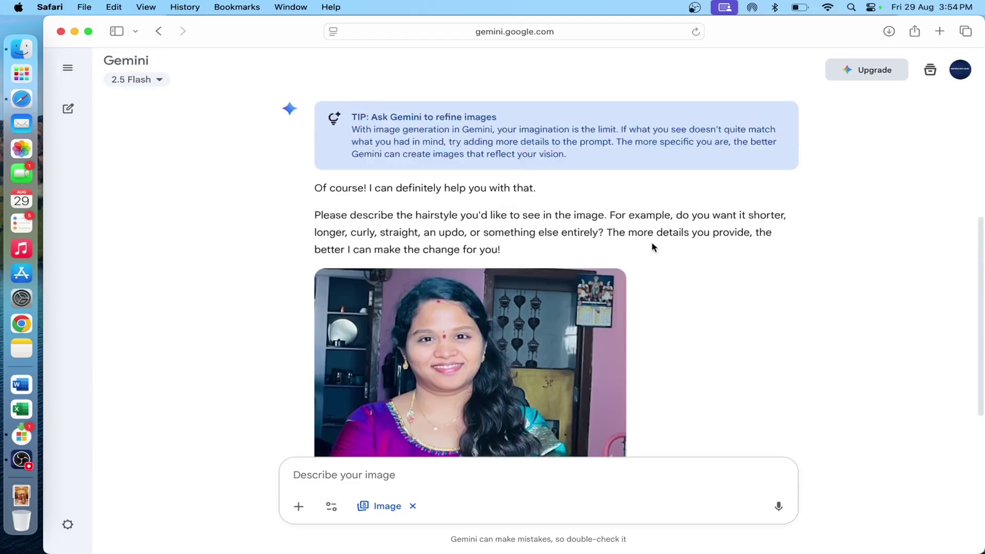
{"action": "scroll", "coordinate": [696, 97], "scroll_direction": "down", "scroll_amount": 6}
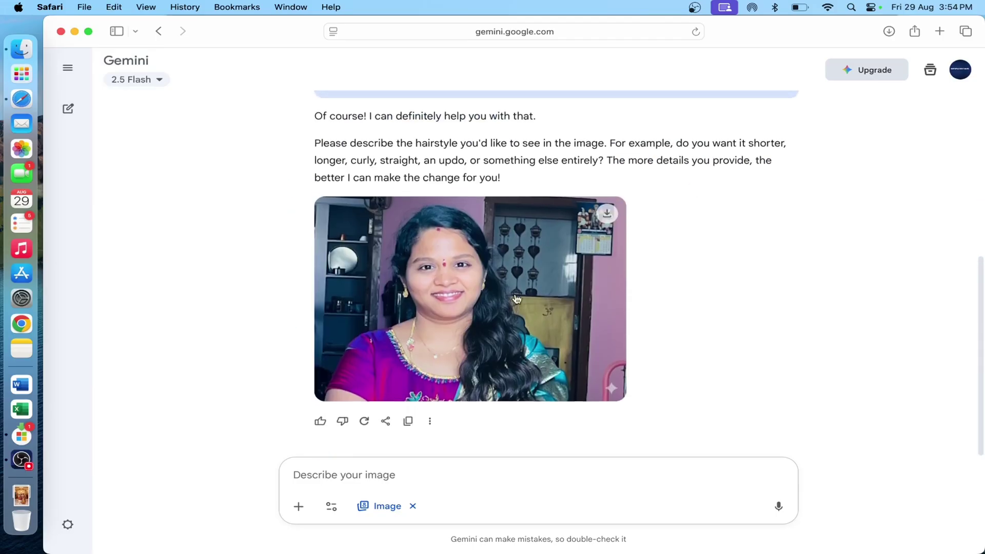
{"action": "scroll", "coordinate": [515, 323], "scroll_direction": "up", "scroll_amount": 1}
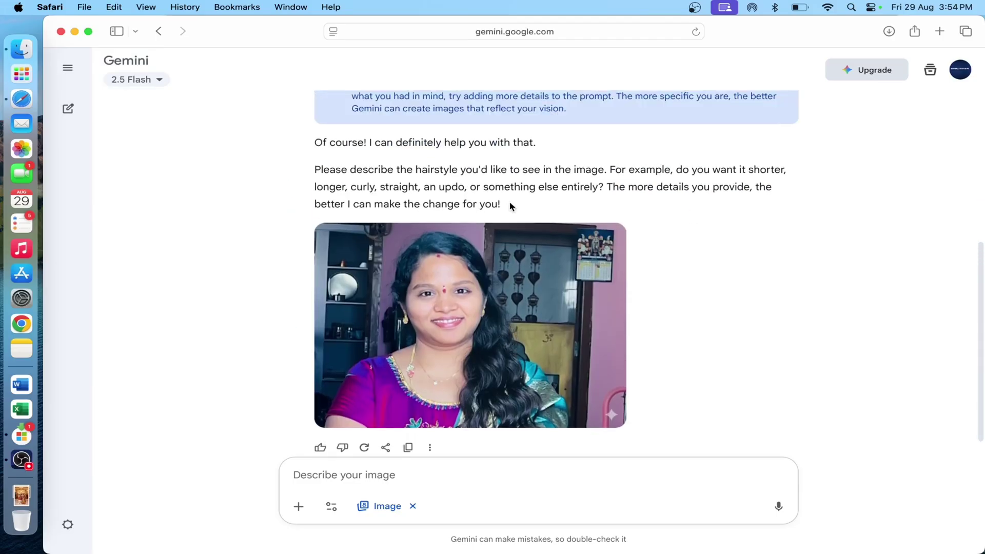
{"action": "left_click_drag", "start_coordinate": [510, 204], "coordinate": [311, 165]}
{"action": "left_click", "coordinate": [611, 195]}
{"action": "left_click", "coordinate": [610, 481]}
{"action": "type", "text": "change the hairstyle to more trendy way and curly hairstyle"}
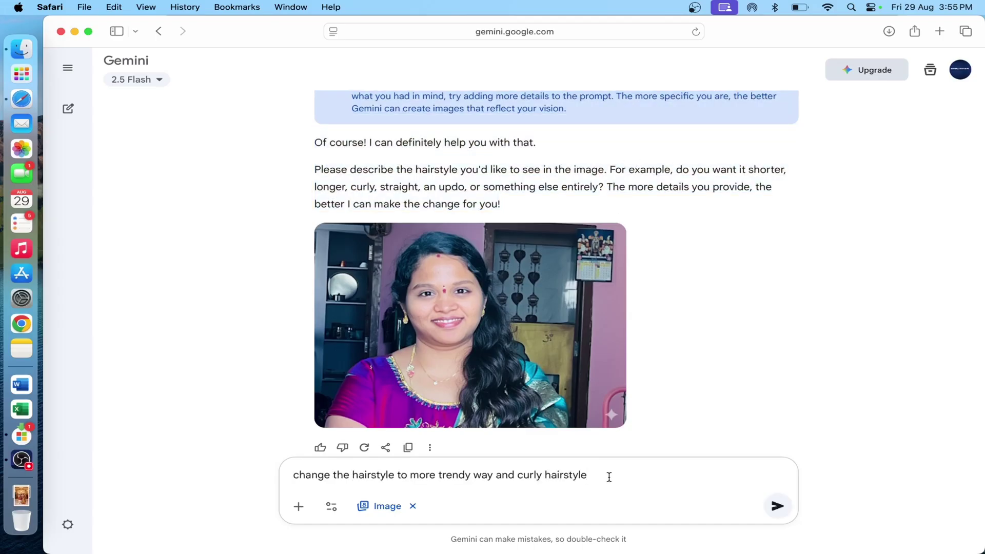
{"action": "left_click_drag", "start_coordinate": [609, 477], "coordinate": [286, 475]}
{"action": "scroll", "coordinate": [494, 423], "scroll_direction": "down", "scroll_amount": 1}
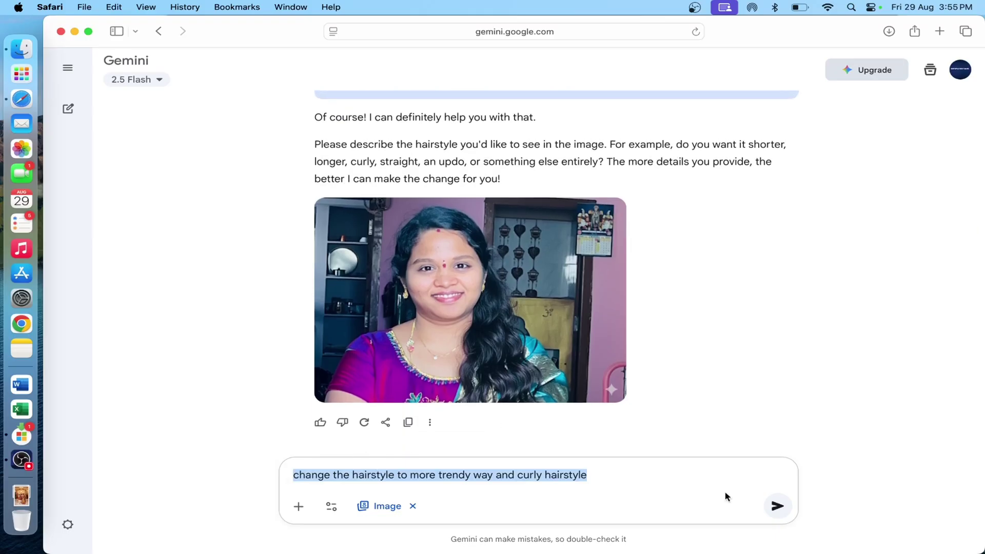
{"action": "left_click", "coordinate": [777, 506]}
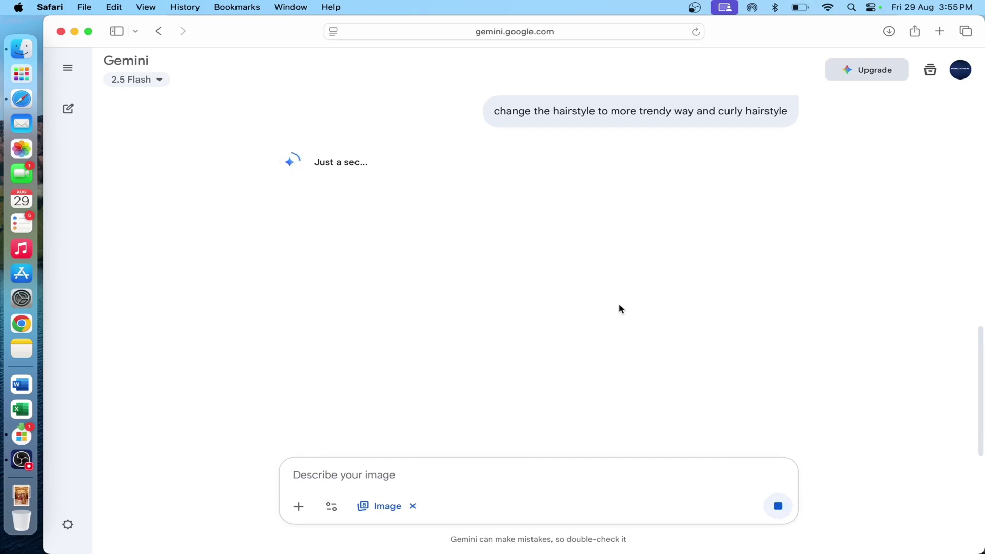
Compare the curly hairstyle image with the original photo and the prompt that produced it.
{"action": "scroll", "coordinate": [619, 308], "scroll_direction": "up", "scroll_amount": 4}
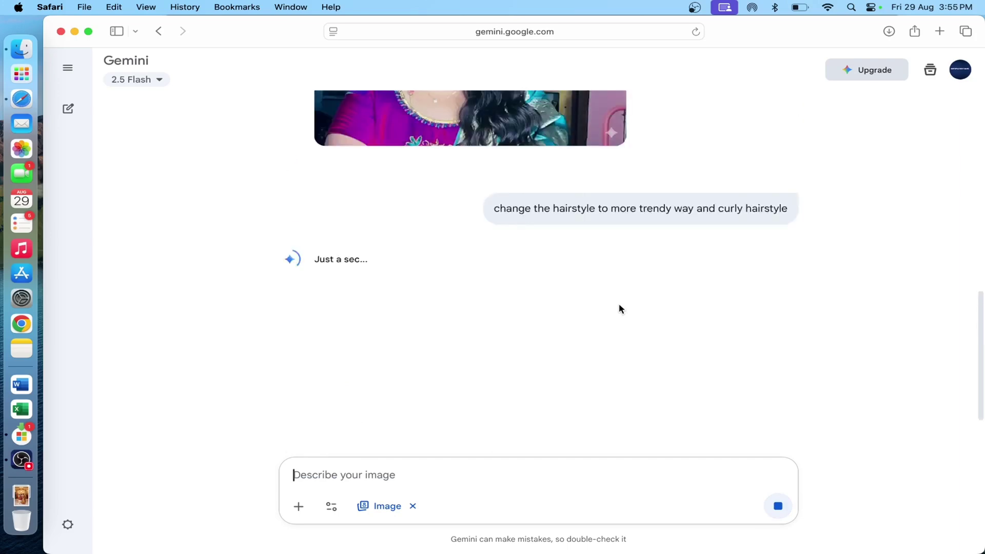
{"action": "scroll", "coordinate": [620, 307], "scroll_direction": "up", "scroll_amount": 3}
{"action": "scroll", "coordinate": [643, 275], "scroll_direction": "up", "scroll_amount": 3}
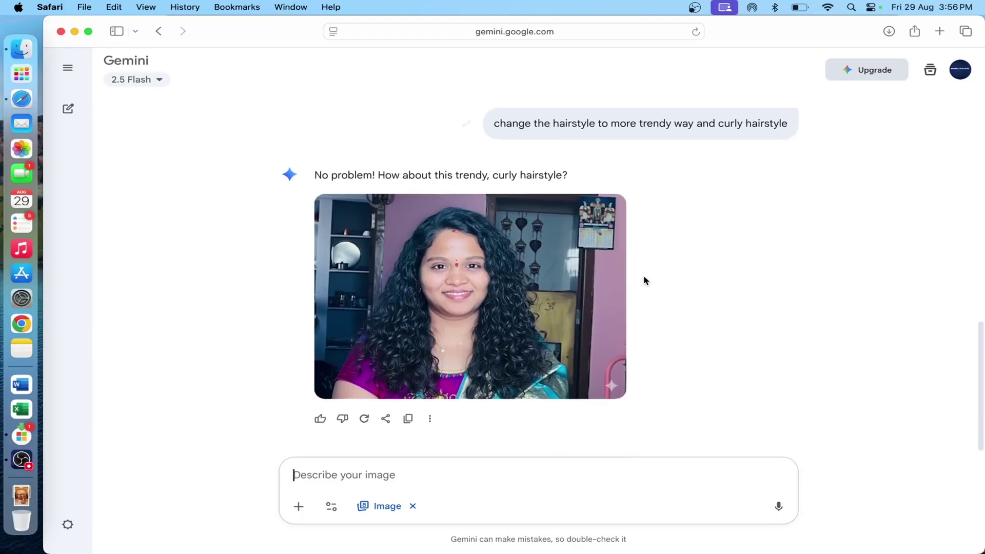
{"action": "scroll", "coordinate": [643, 275], "scroll_direction": "up", "scroll_amount": 4}
{"action": "scroll", "coordinate": [643, 276], "scroll_direction": "up", "scroll_amount": 5}
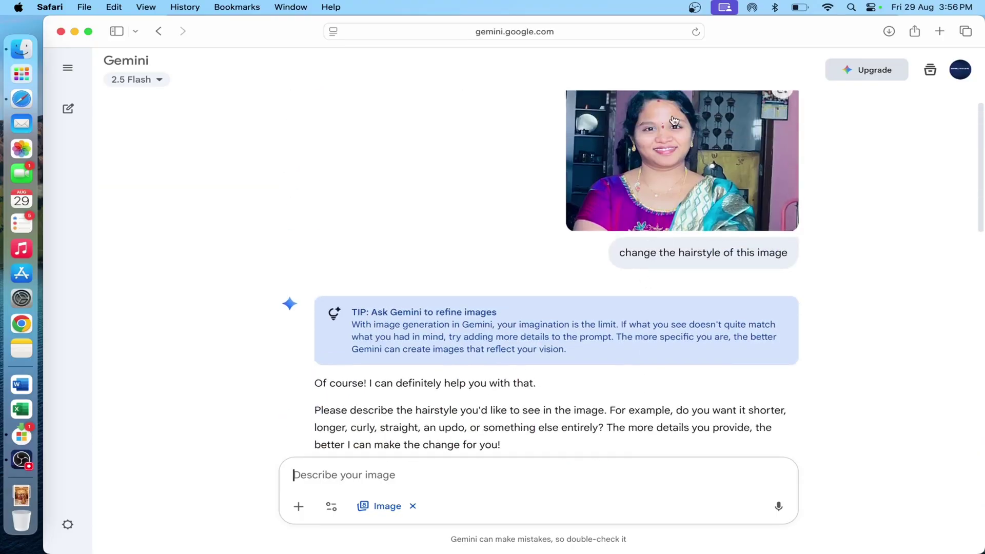
{"action": "scroll", "coordinate": [646, 316], "scroll_direction": "down", "scroll_amount": 10}
{"action": "scroll", "coordinate": [648, 318], "scroll_direction": "down", "scroll_amount": 3}
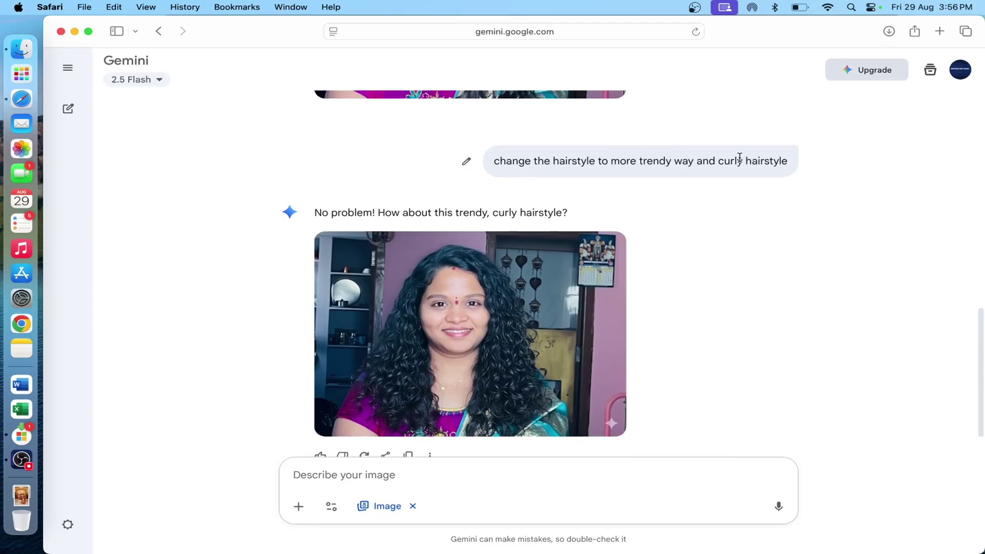
{"action": "left_click_drag", "start_coordinate": [796, 161], "coordinate": [563, 161]}
{"action": "left_click", "coordinate": [682, 267]}
{"action": "mouse_move", "coordinate": [345, 283]}
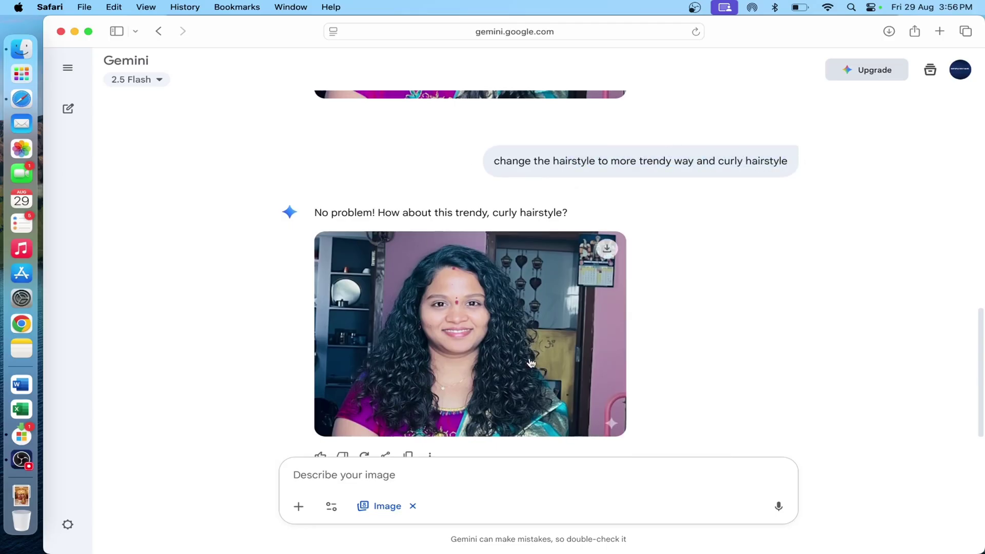
{"action": "scroll", "coordinate": [539, 369], "scroll_direction": "down", "scroll_amount": 2}
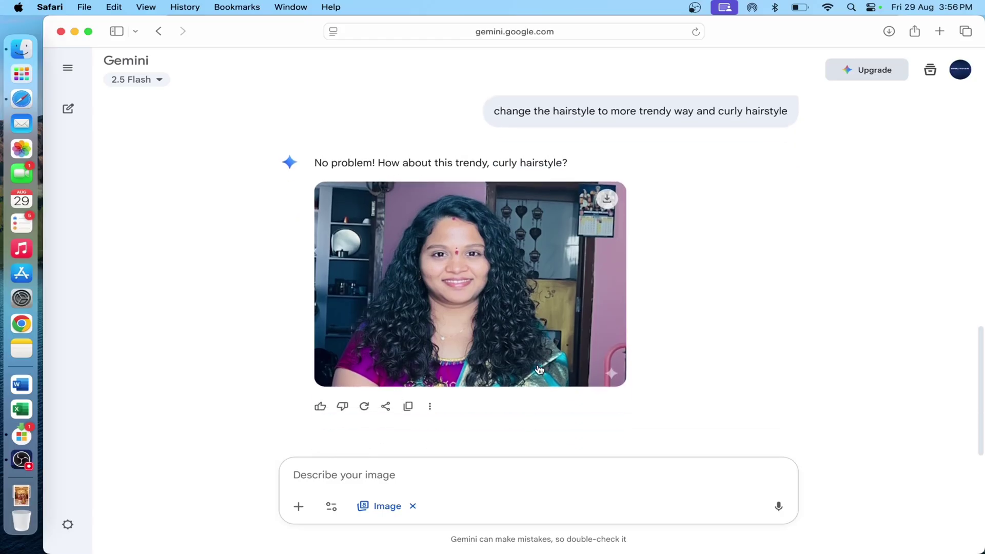
Submit the prompt "change the dress into traditional saree" and specify "Dharmavaram saree" as the saree type.
{"action": "type", "text": "change the dress into traditional saree"}
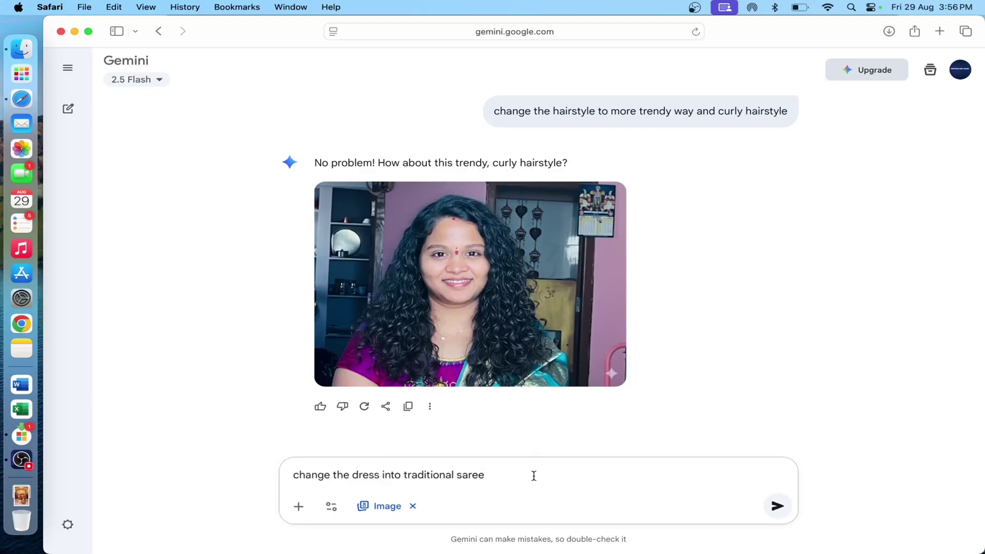
{"action": "key", "text": "Return"}
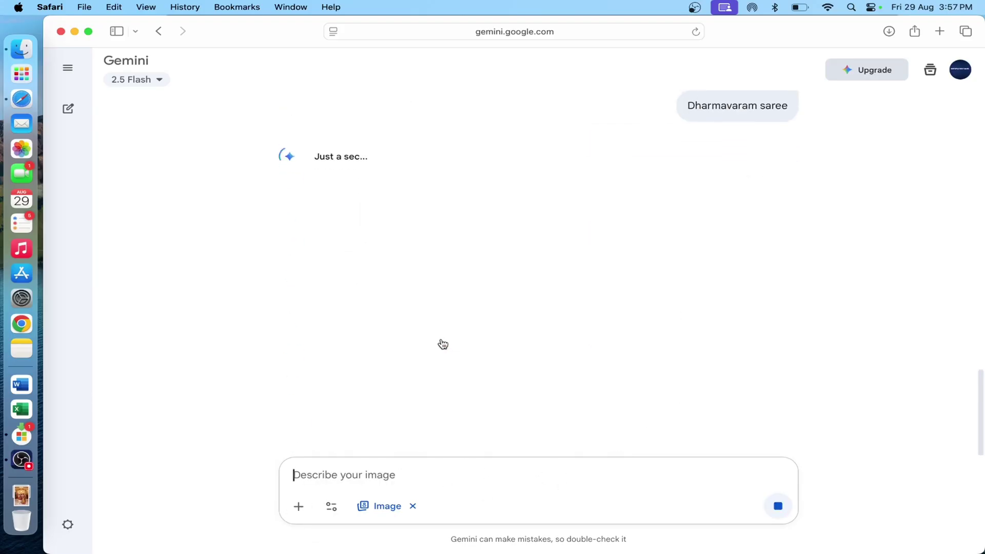
Review the saree prompts and compare the saree image with the original photo and the curly hairstyle version.
{"action": "scroll", "coordinate": [441, 343], "scroll_direction": "up", "scroll_amount": 6}
{"action": "scroll", "coordinate": [439, 338], "scroll_direction": "down", "scroll_amount": 3}
{"action": "scroll", "coordinate": [630, 158], "scroll_direction": "up", "scroll_amount": 1}
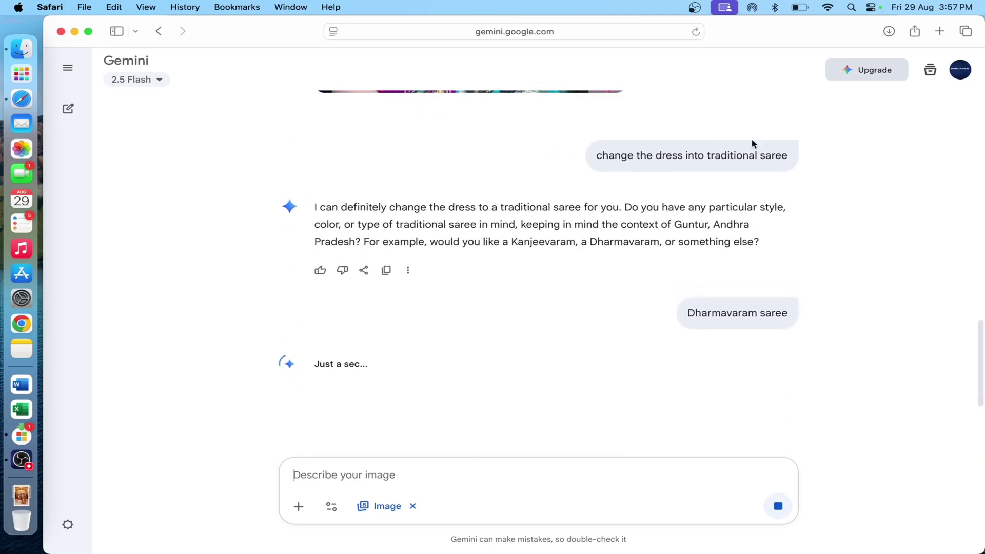
{"action": "left_click_drag", "start_coordinate": [596, 155], "coordinate": [671, 161]}
{"action": "left_click", "coordinate": [509, 209]}
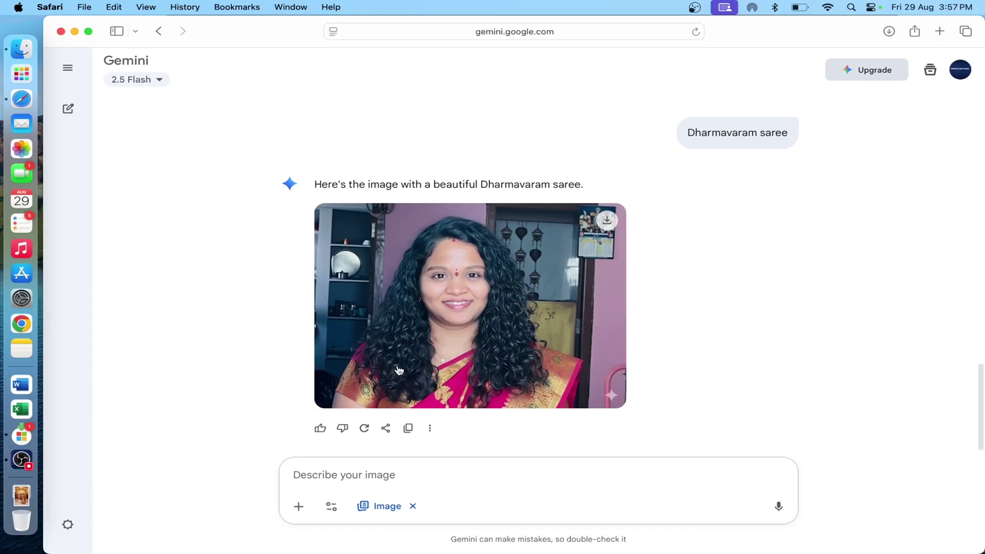
{"action": "scroll", "coordinate": [570, 354], "scroll_direction": "up", "scroll_amount": 10}
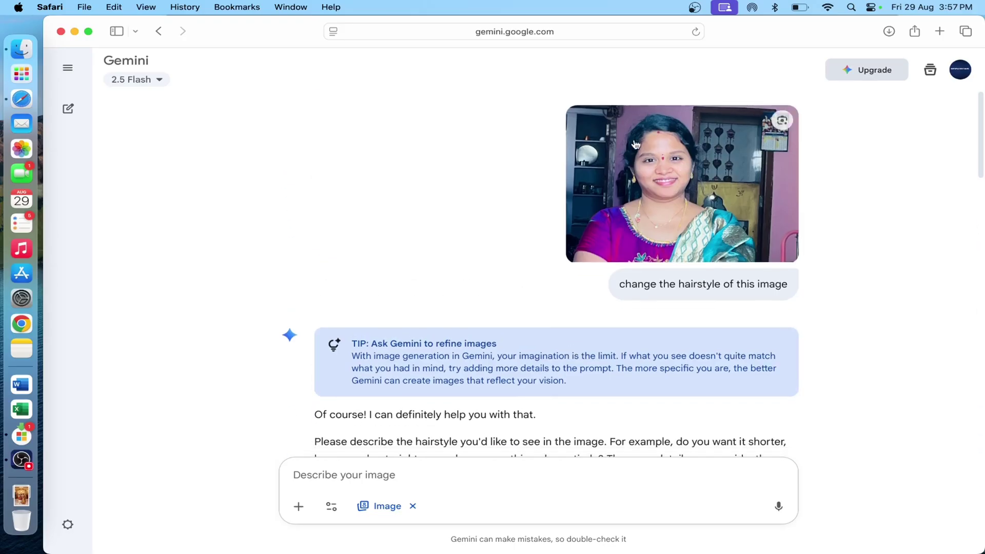
{"action": "scroll", "coordinate": [660, 384], "scroll_direction": "down", "scroll_amount": 5}
{"action": "scroll", "coordinate": [661, 384], "scroll_direction": "down", "scroll_amount": 15}
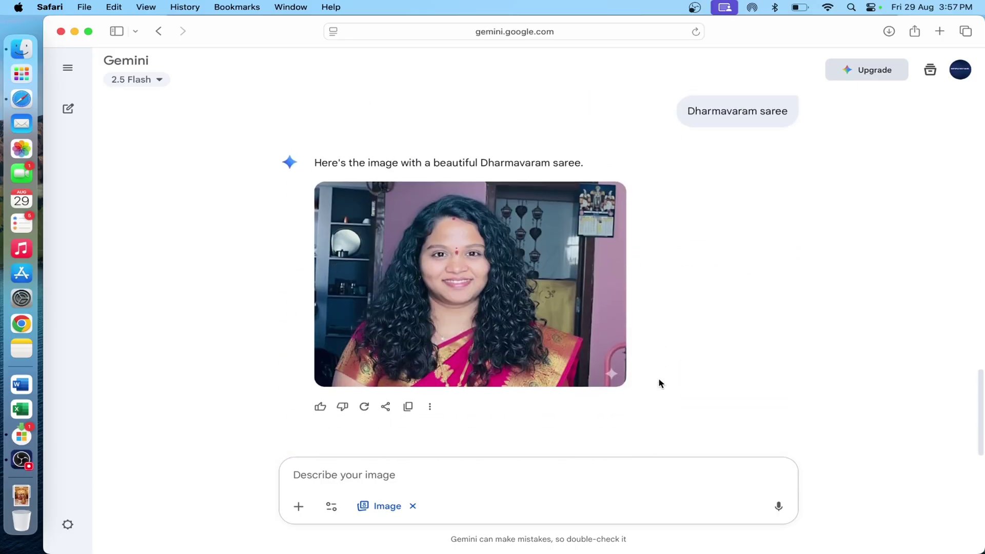
{"action": "scroll", "coordinate": [475, 236], "scroll_direction": "up", "scroll_amount": 8}
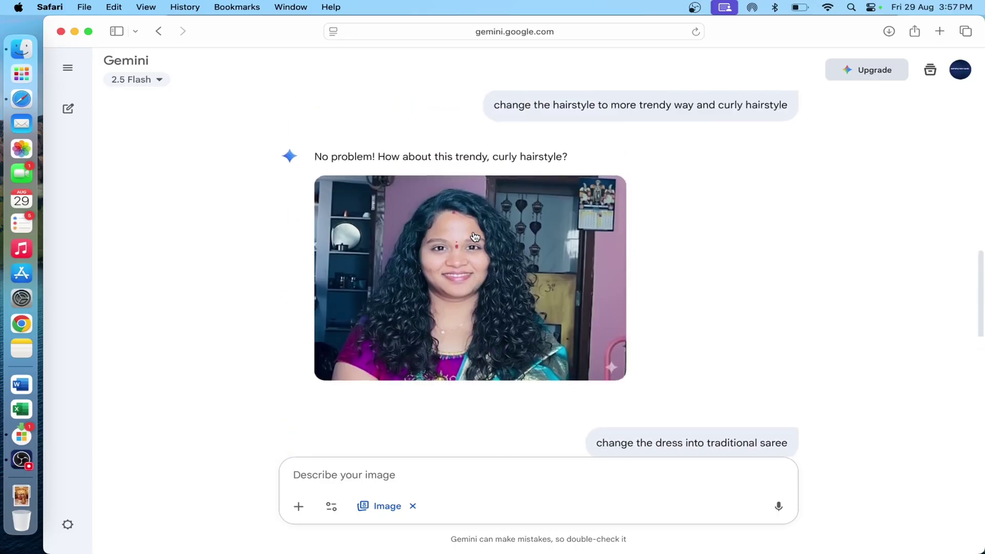
{"action": "scroll", "coordinate": [475, 236], "scroll_direction": "down", "scroll_amount": 8}
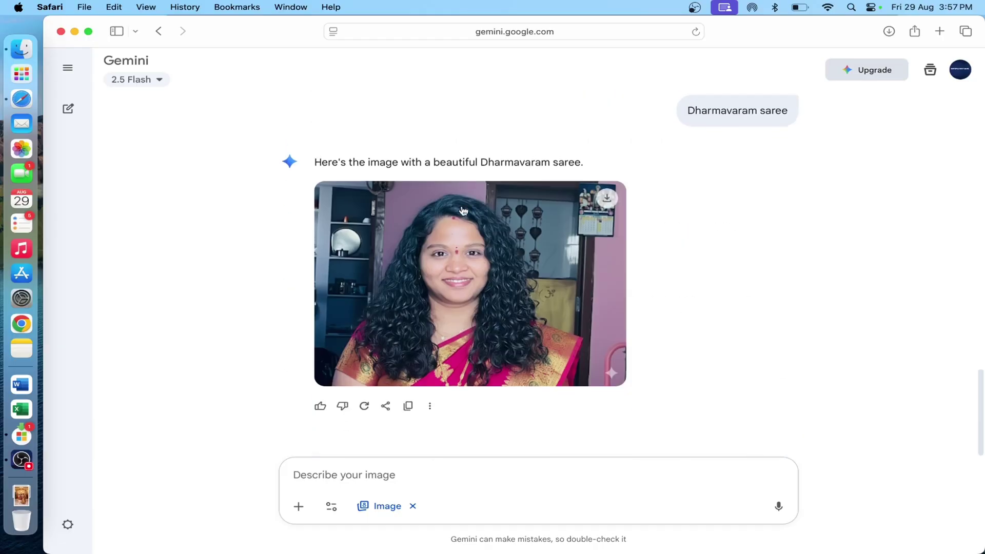
{"action": "scroll", "coordinate": [507, 290], "scroll_direction": "down", "scroll_amount": 2}
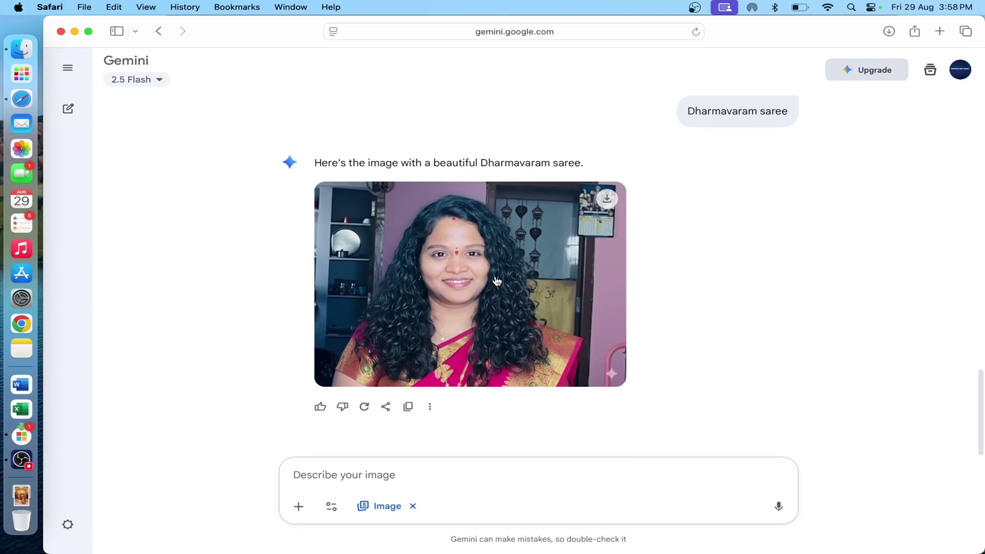
Search the computer's files for "course" and attach course poster.png to the next image prompt.
{"action": "left_click", "coordinate": [299, 507]}
{"action": "left_click", "coordinate": [343, 447]}
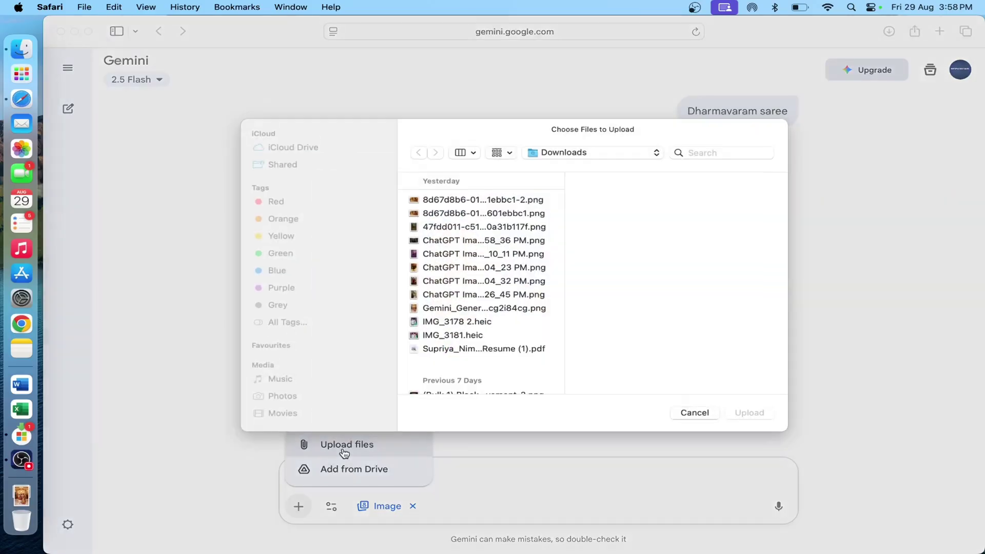
{"action": "scroll", "coordinate": [410, 354], "scroll_direction": "down", "scroll_amount": 5}
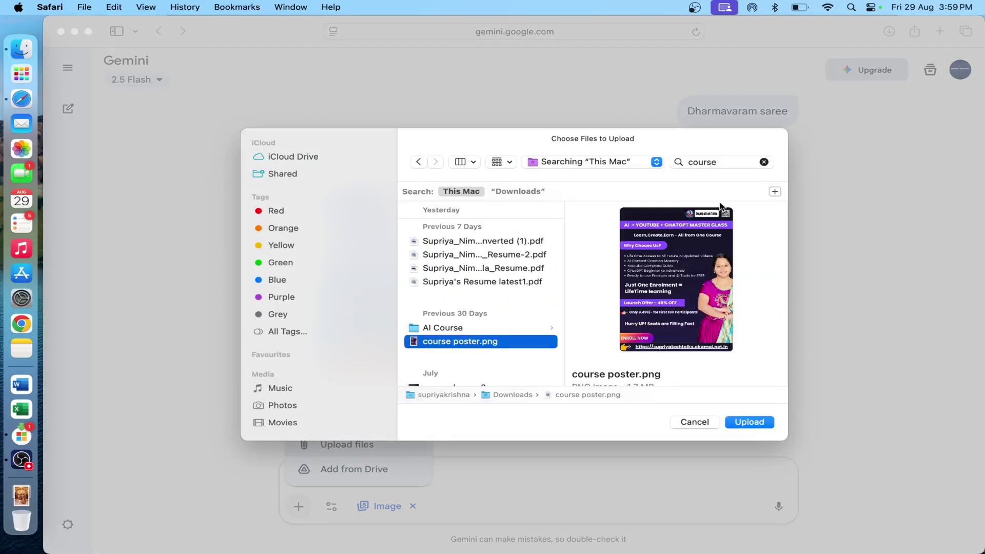
{"action": "left_click", "coordinate": [748, 426]}
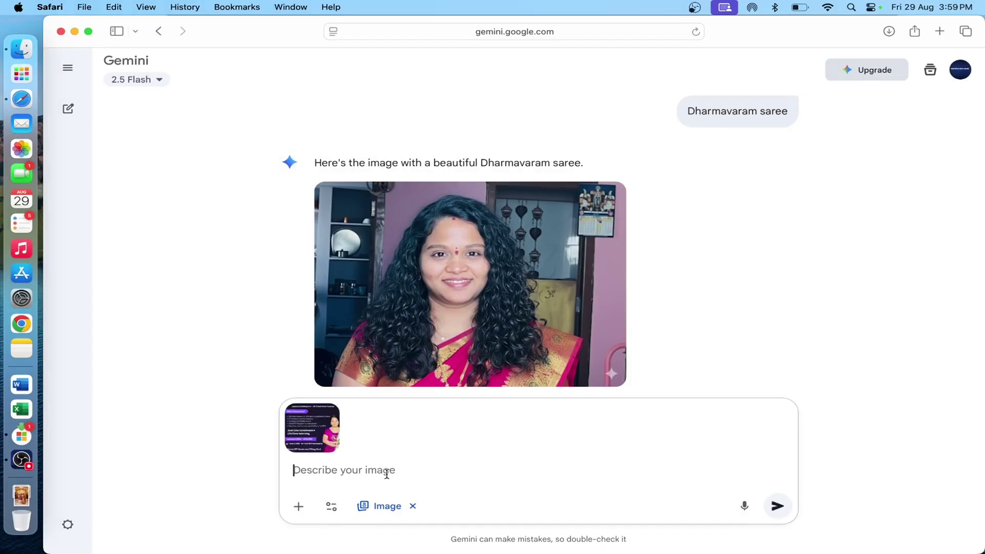
Submit the prompt "pls provide this poster in a large wall at foreign countries.the poster should be clearly visible" with the attached course poster.
{"action": "type", "text": "pls provide this poster in a large wall at foreign countries.the poster should be clearly visible"}
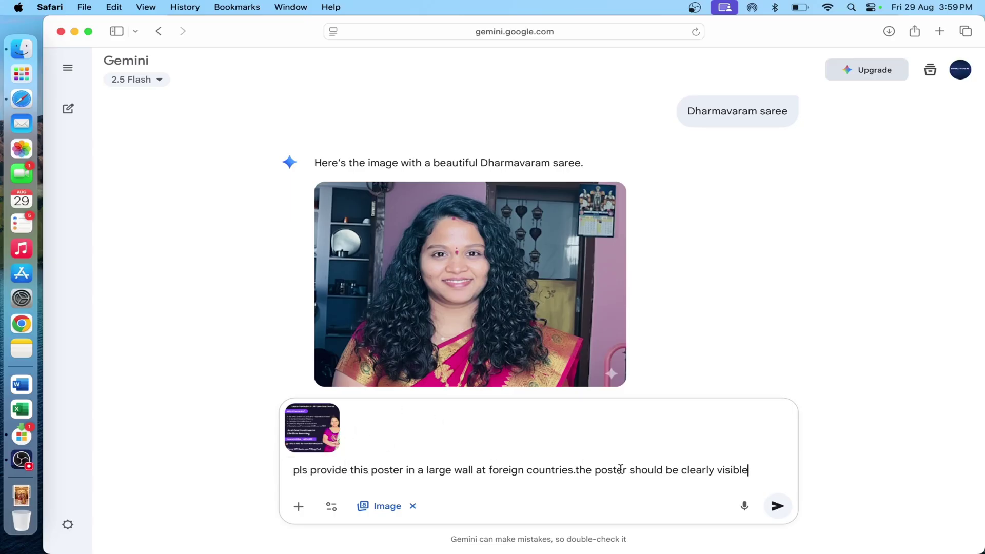
{"action": "left_click", "coordinate": [776, 506]}
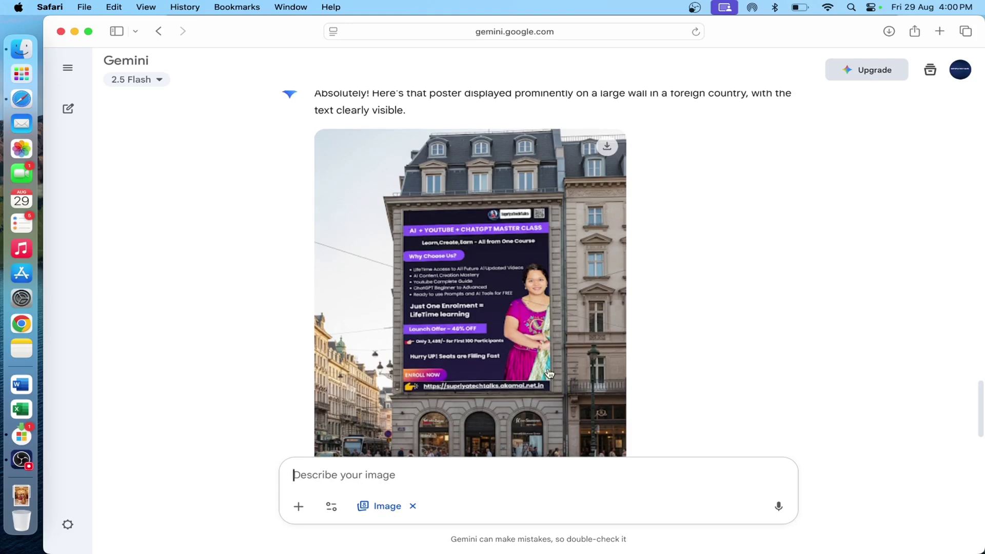
Examine the generated image of the course poster on the building wall and download it at full size.
{"action": "scroll", "coordinate": [549, 373], "scroll_direction": "down", "scroll_amount": 2}
{"action": "scroll", "coordinate": [549, 372], "scroll_direction": "up", "scroll_amount": 5}
{"action": "scroll", "coordinate": [549, 372], "scroll_direction": "down", "scroll_amount": 5}
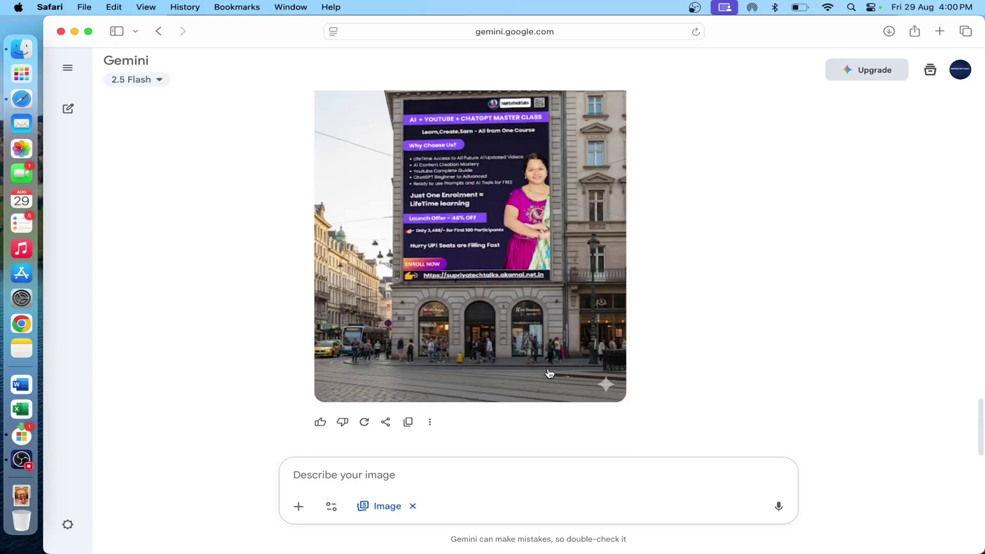
{"action": "scroll", "coordinate": [549, 373], "scroll_direction": "up", "scroll_amount": 2}
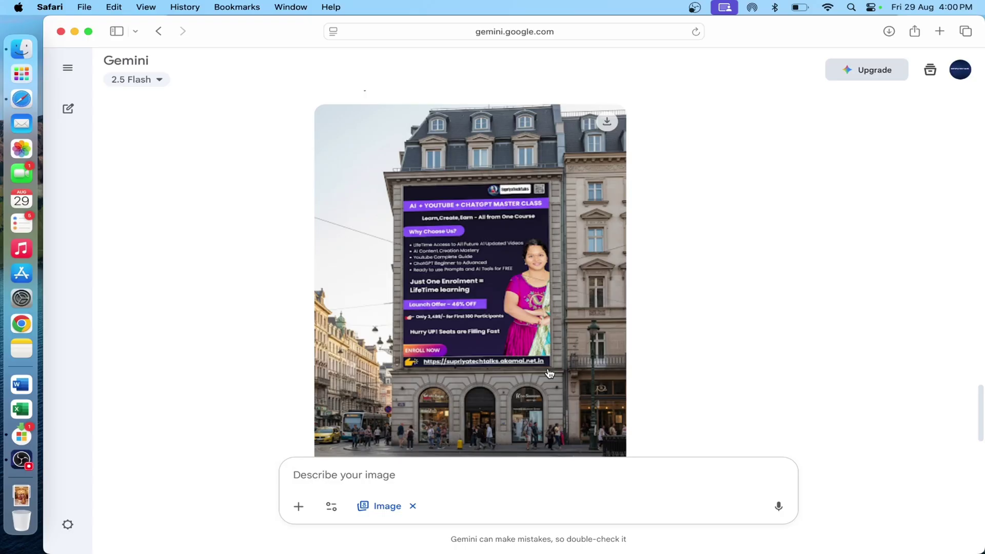
{"action": "scroll", "coordinate": [518, 203], "scroll_direction": "down", "scroll_amount": 2}
{"action": "scroll", "coordinate": [520, 200], "scroll_direction": "up", "scroll_amount": 4}
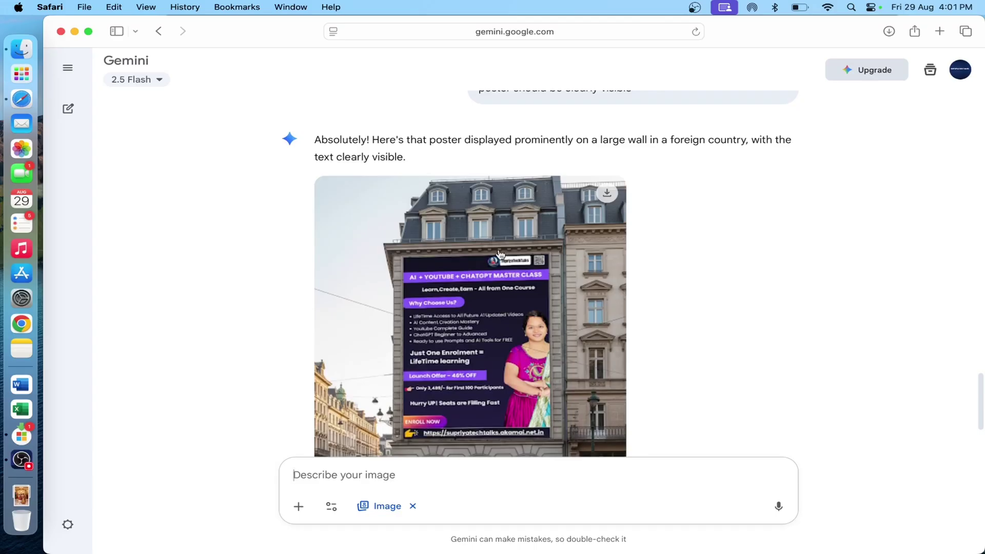
{"action": "left_click", "coordinate": [609, 197]}
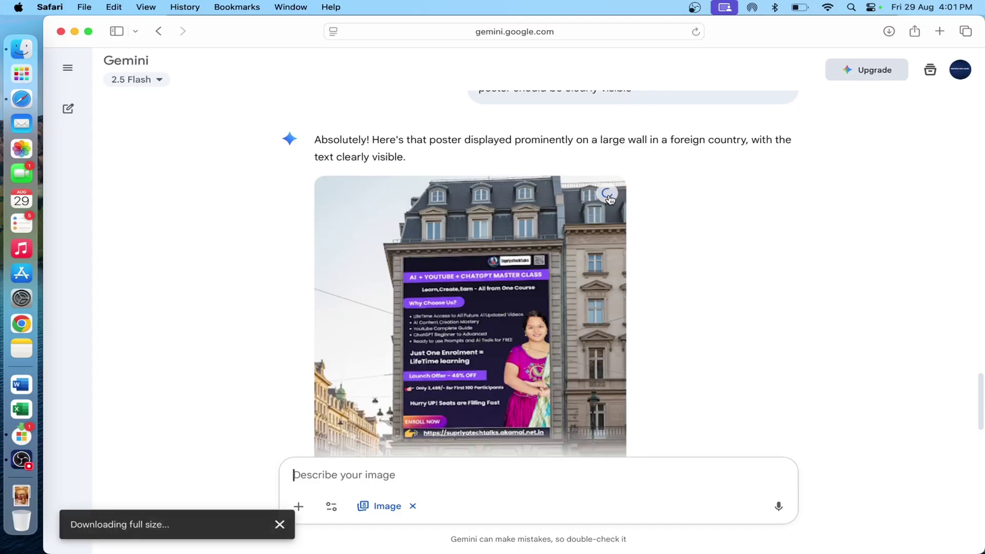
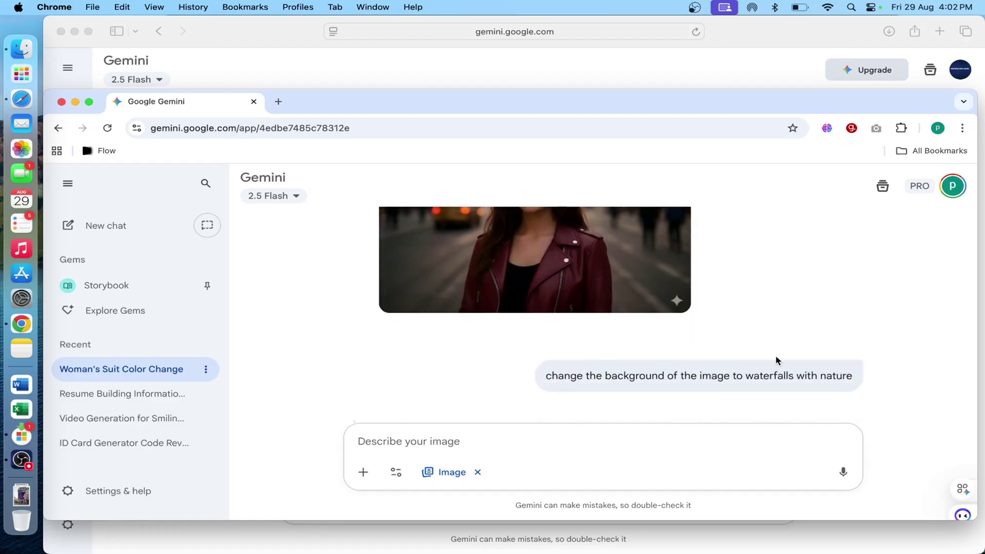
In the Chrome conversation, compare the woman's original photo with the red suit and waterfall background edits, enlarging the waterfall image.
{"action": "scroll", "coordinate": [754, 297], "scroll_direction": "up", "scroll_amount": 2}
{"action": "scroll", "coordinate": [641, 288], "scroll_direction": "up", "scroll_amount": 10}
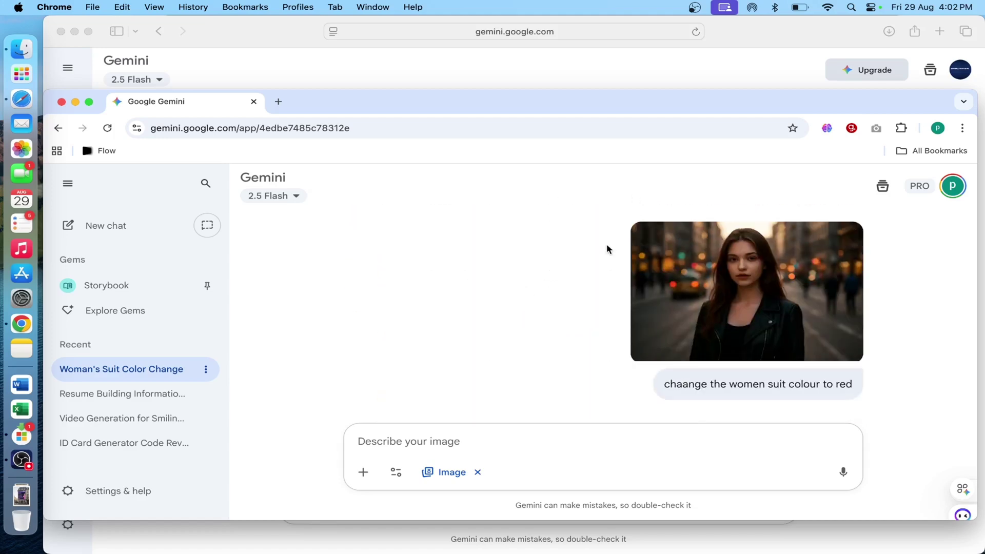
{"action": "scroll", "coordinate": [618, 343], "scroll_direction": "down", "scroll_amount": 10}
{"action": "scroll", "coordinate": [618, 342], "scroll_direction": "up", "scroll_amount": 2}
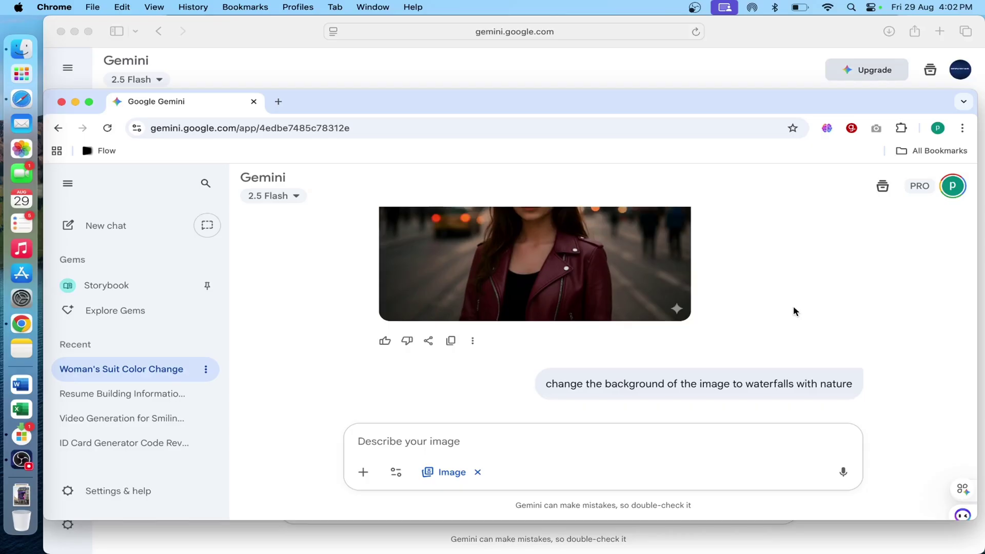
{"action": "scroll", "coordinate": [793, 311], "scroll_direction": "down", "scroll_amount": 8}
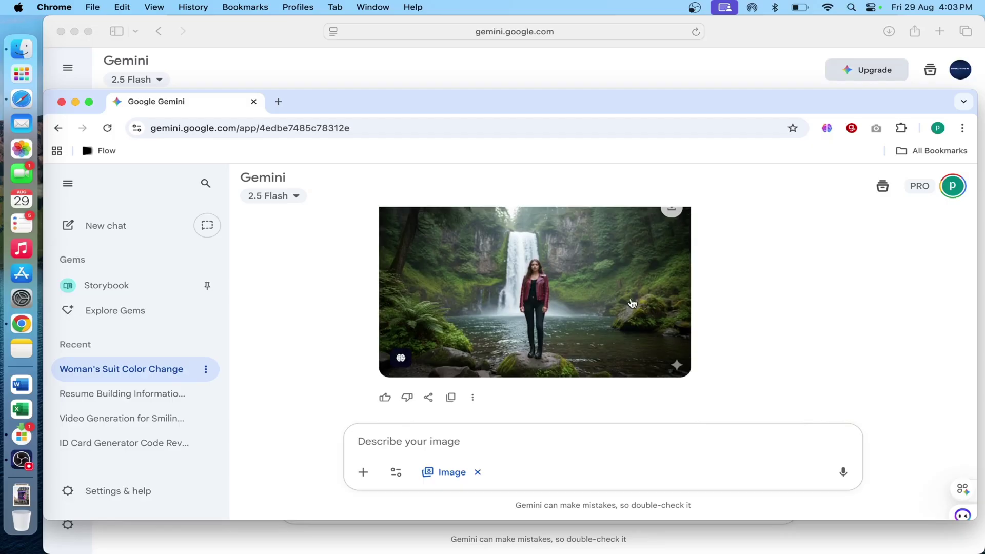
{"action": "left_click", "coordinate": [579, 281]}
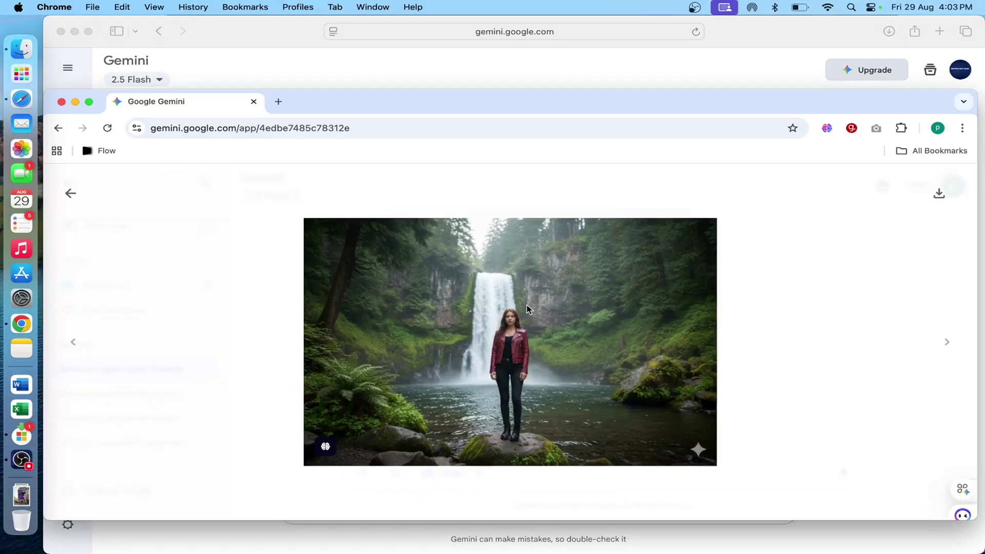
{"action": "key", "text": "Escape"}
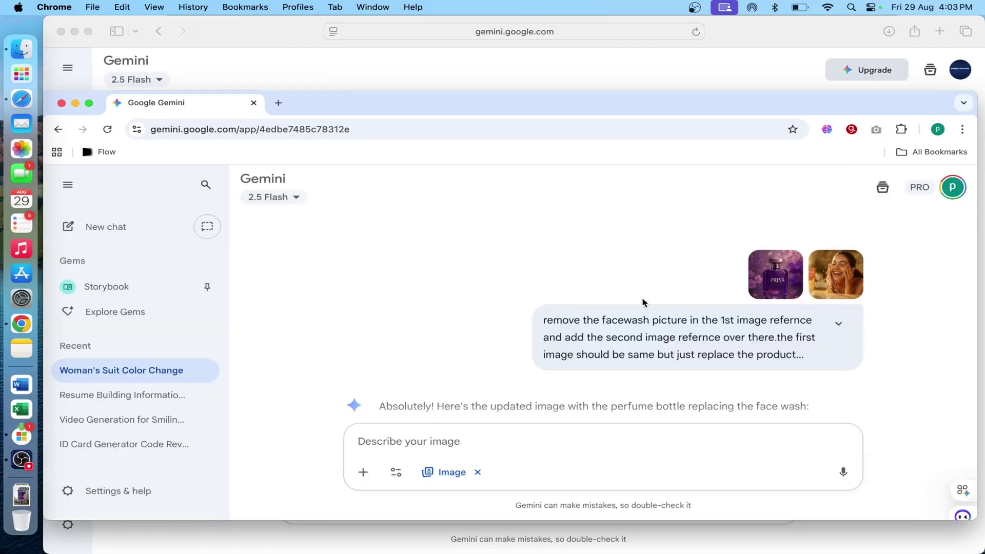
Examine the product replacement prompt and enlarge its two reference images, the purple perfume bottle and the face wash advertisement.
{"action": "scroll", "coordinate": [641, 301], "scroll_direction": "up", "scroll_amount": 3}
{"action": "scroll", "coordinate": [667, 318], "scroll_direction": "down", "scroll_amount": 3}
{"action": "left_click", "coordinate": [832, 278]}
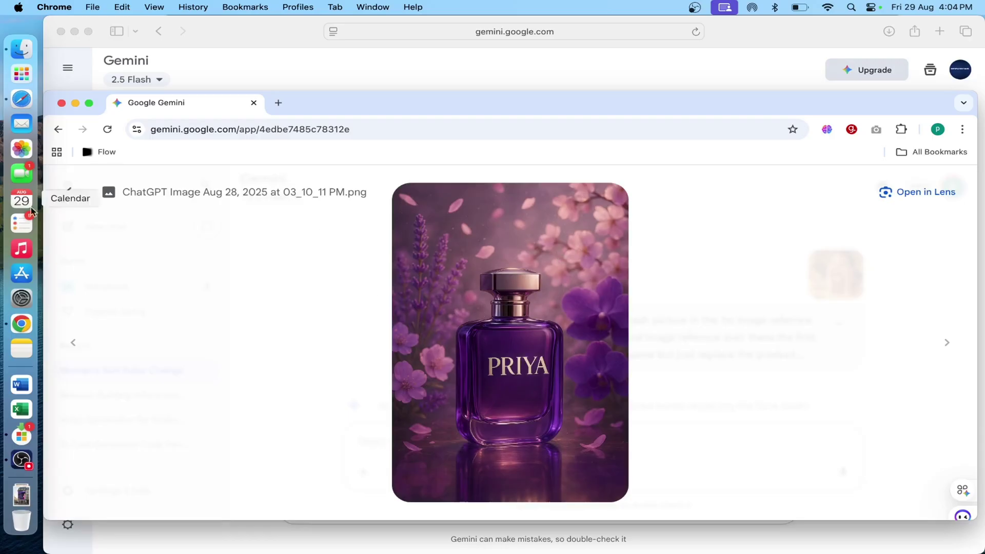
{"action": "left_click", "coordinate": [70, 192]}
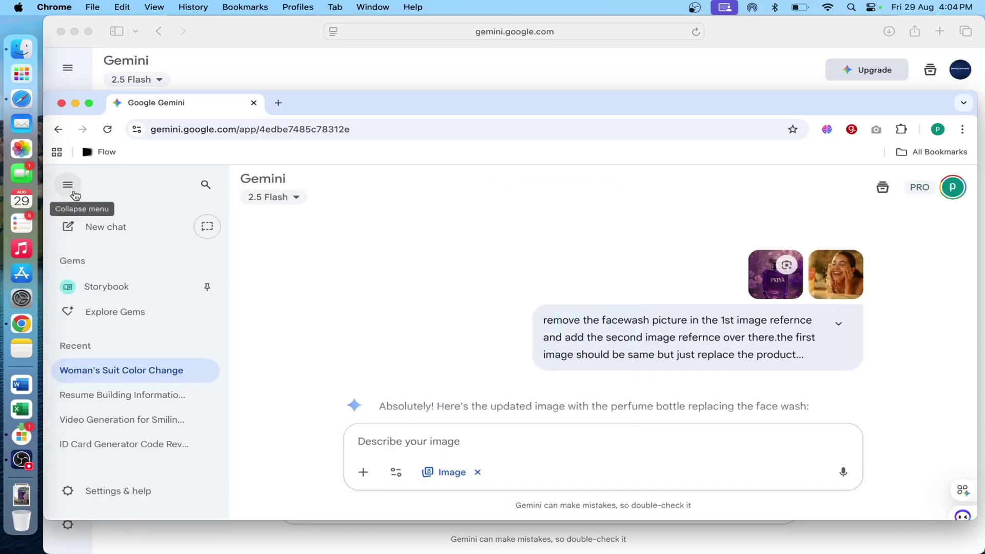
{"action": "left_click", "coordinate": [831, 291]}
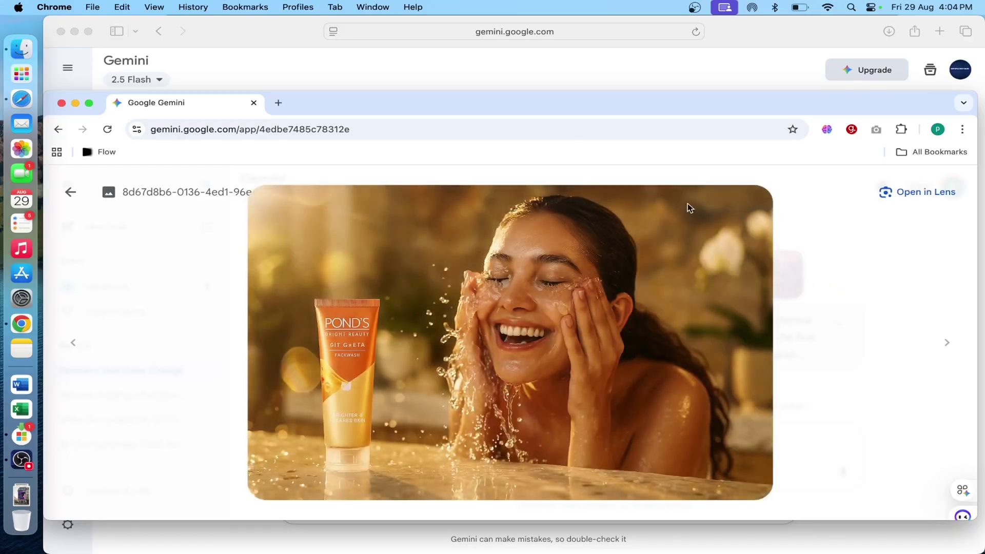
{"action": "left_click", "coordinate": [72, 193]}
{"action": "scroll", "coordinate": [875, 328], "scroll_direction": "up", "scroll_amount": 1}
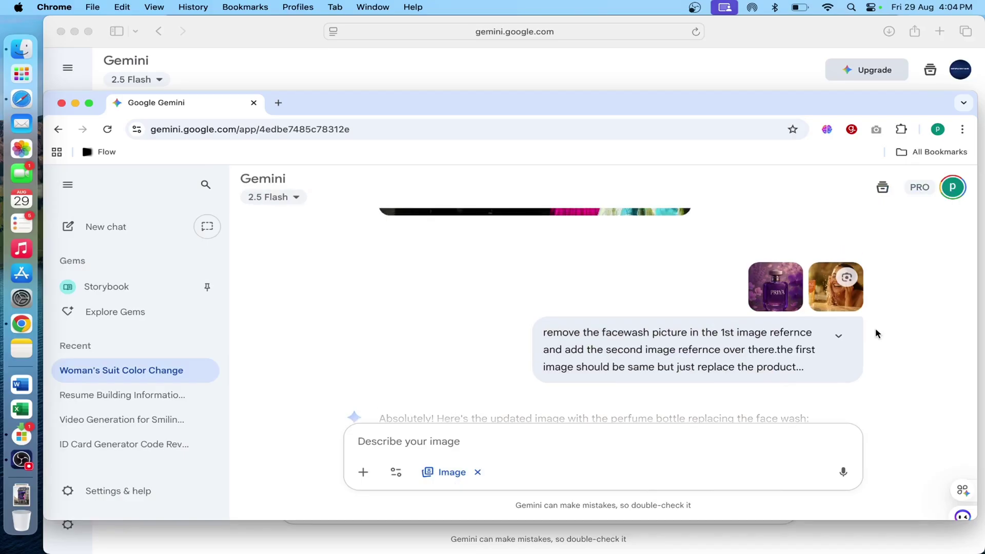
{"action": "left_click", "coordinate": [816, 281]}
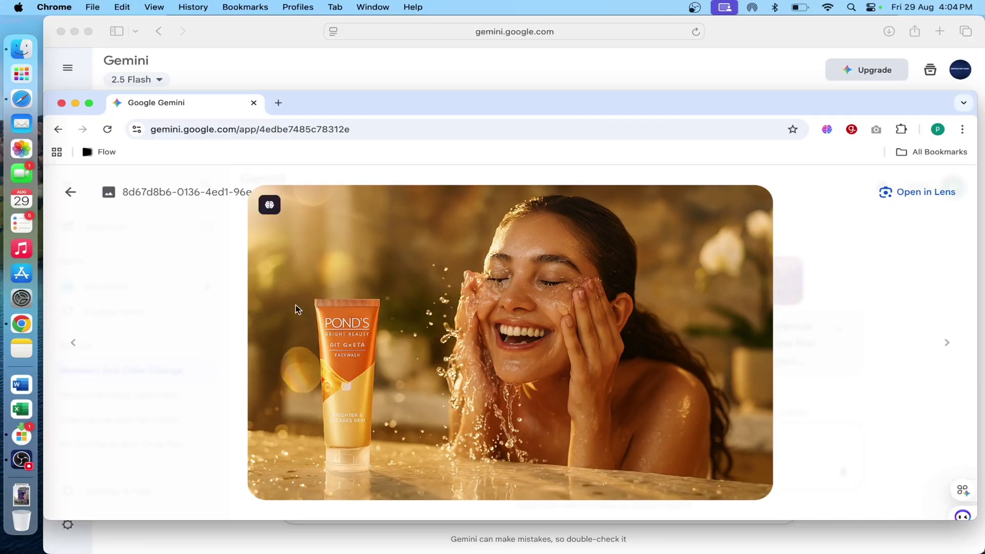
{"action": "left_click", "coordinate": [70, 192]}
View the generated image with the perfume bottle in place of the face wash at a larger size.
{"action": "scroll", "coordinate": [518, 248], "scroll_direction": "down", "scroll_amount": 10}
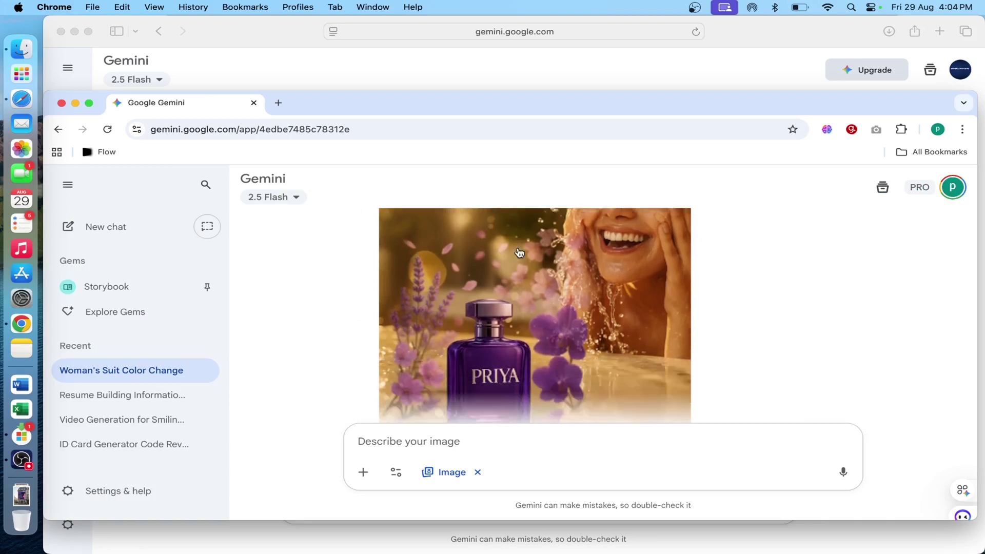
{"action": "left_click", "coordinate": [550, 298]}
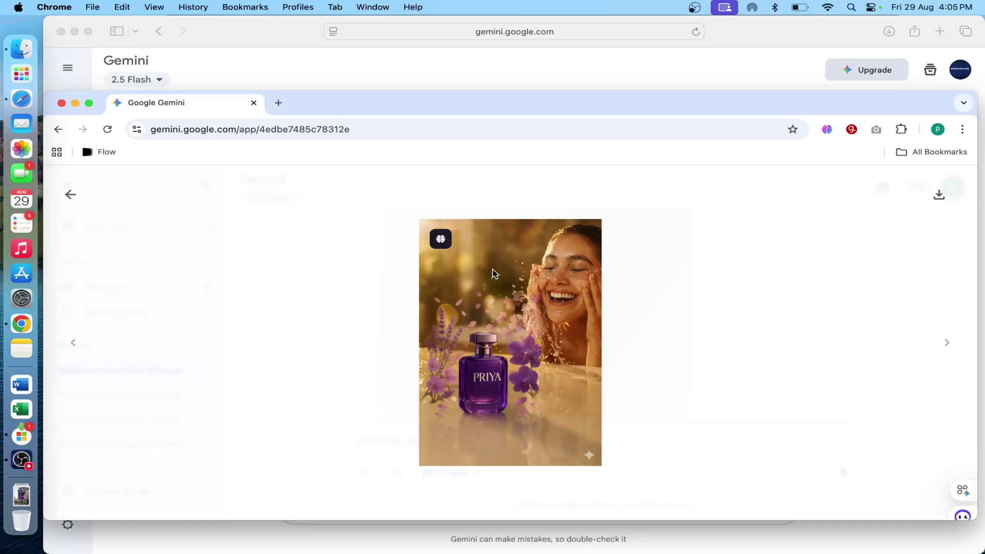
{"action": "left_click", "coordinate": [69, 195]}
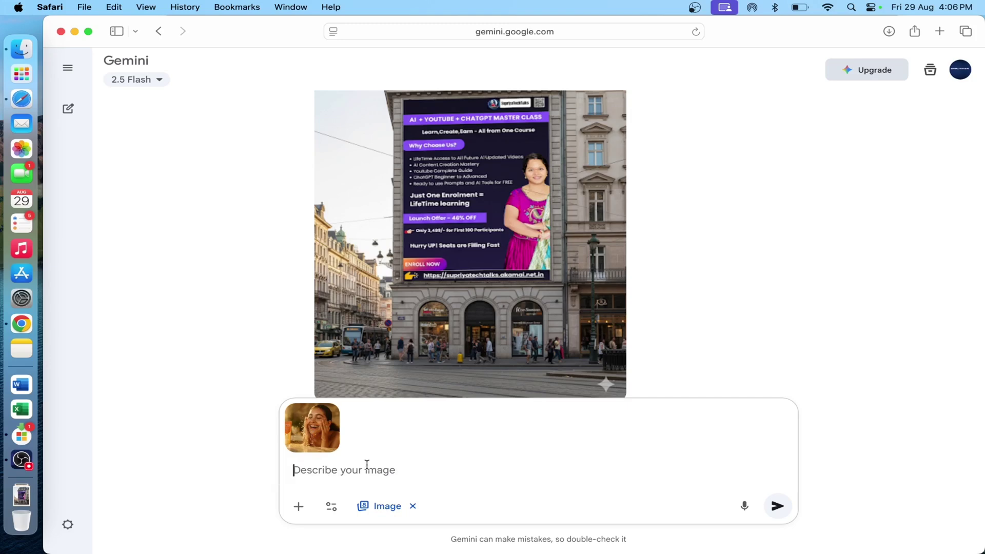
In Safari, submit "girl should handle the facewash with her hand with slight smile on her face.image should be in 16:9 landscape format" with the attached face wash photo.
{"action": "type", "text": "girl should handle the facewash with her hand with slight smile on her face.image should be in 16:9 landscape format"}
{"action": "left_click_drag", "start_coordinate": [422, 464], "coordinate": [286, 453]}
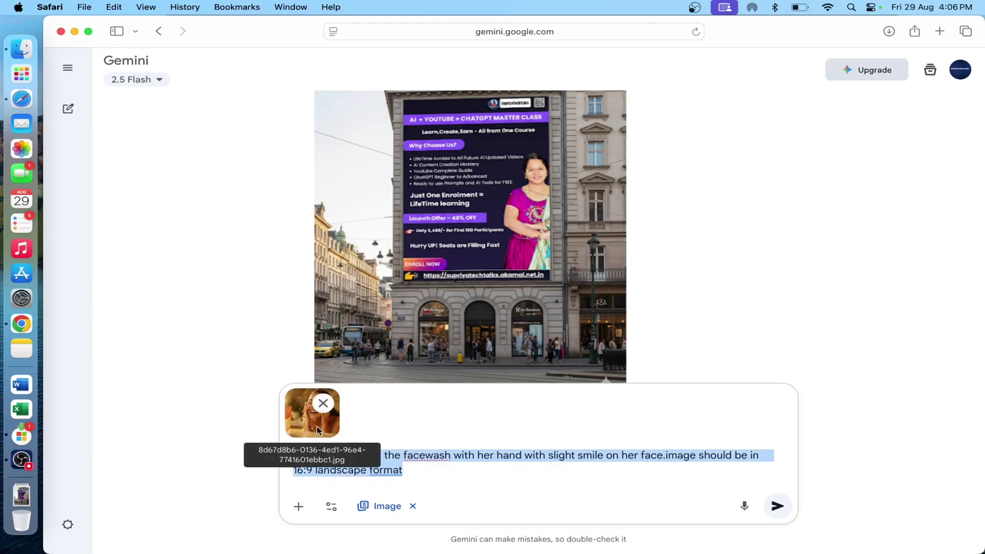
{"action": "left_click", "coordinate": [436, 426]}
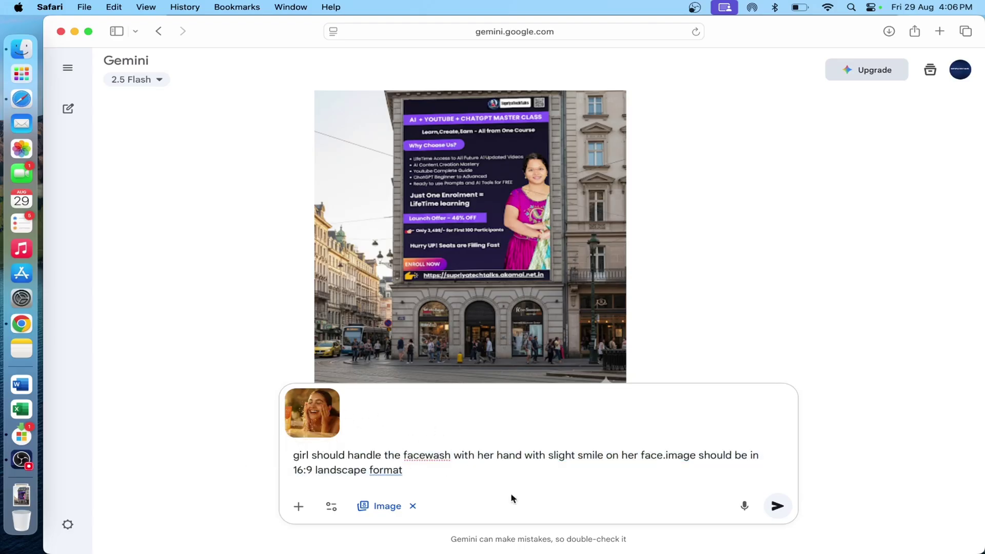
{"action": "left_click", "coordinate": [776, 507]}
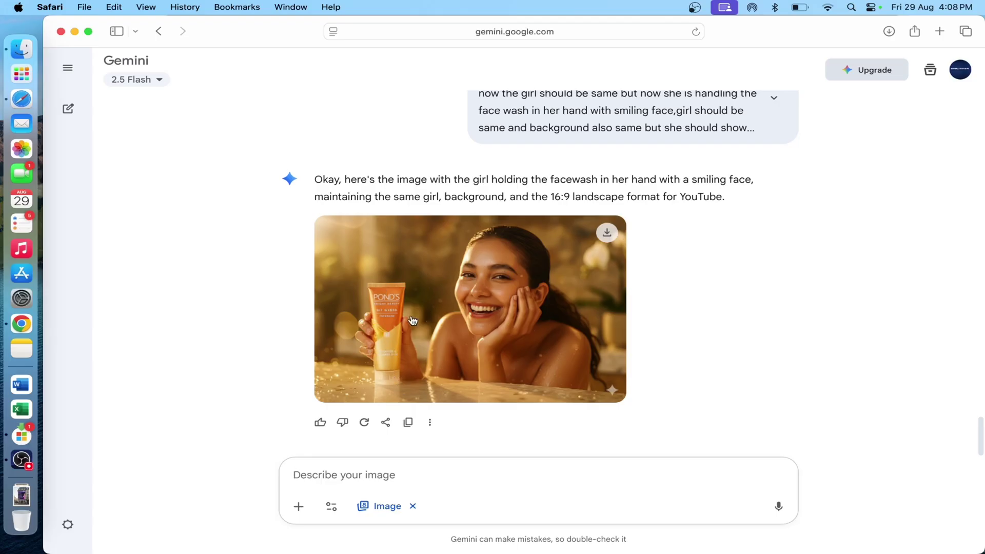
Compare the image of the girl holding the face wash with its source photo and prompt, enlarging the generated image.
{"action": "scroll", "coordinate": [413, 320], "scroll_direction": "up", "scroll_amount": 3}
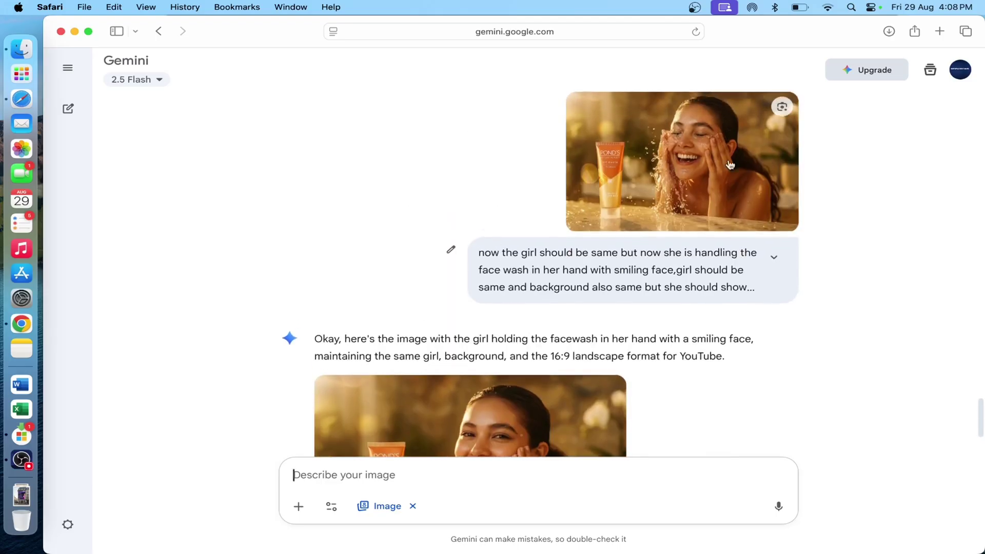
{"action": "scroll", "coordinate": [723, 185], "scroll_direction": "down", "scroll_amount": 2}
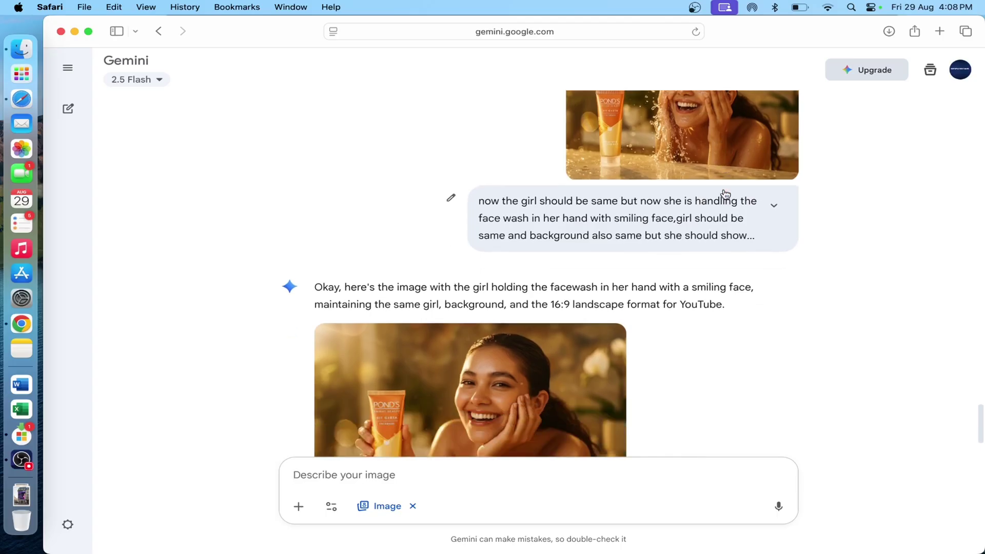
{"action": "scroll", "coordinate": [405, 377], "scroll_direction": "down", "scroll_amount": 2}
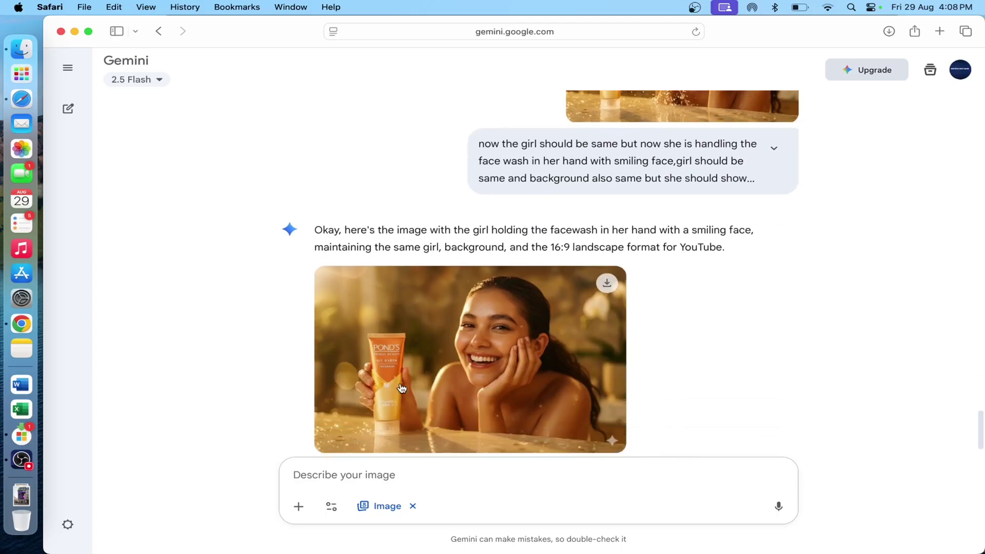
{"action": "left_click", "coordinate": [451, 373]}
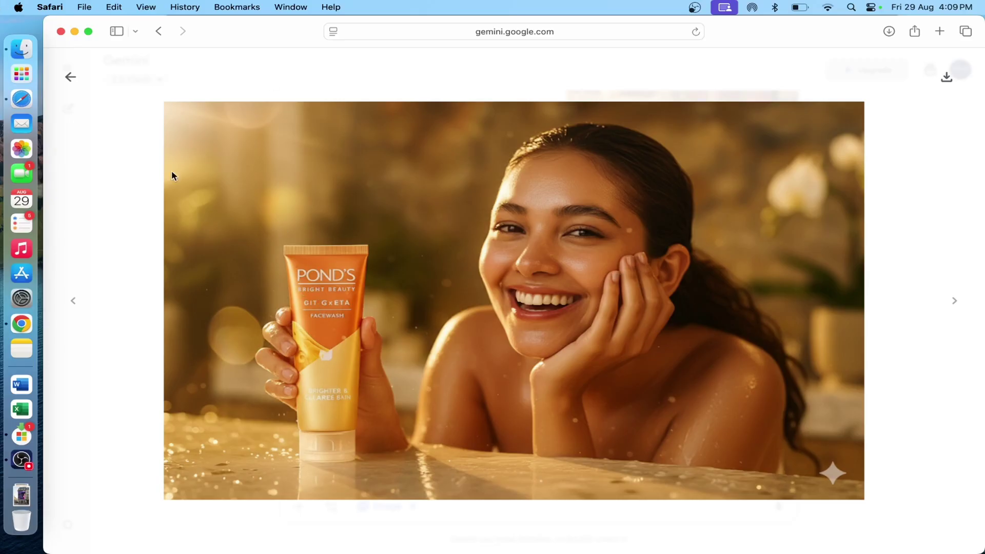
{"action": "left_click", "coordinate": [70, 78]}
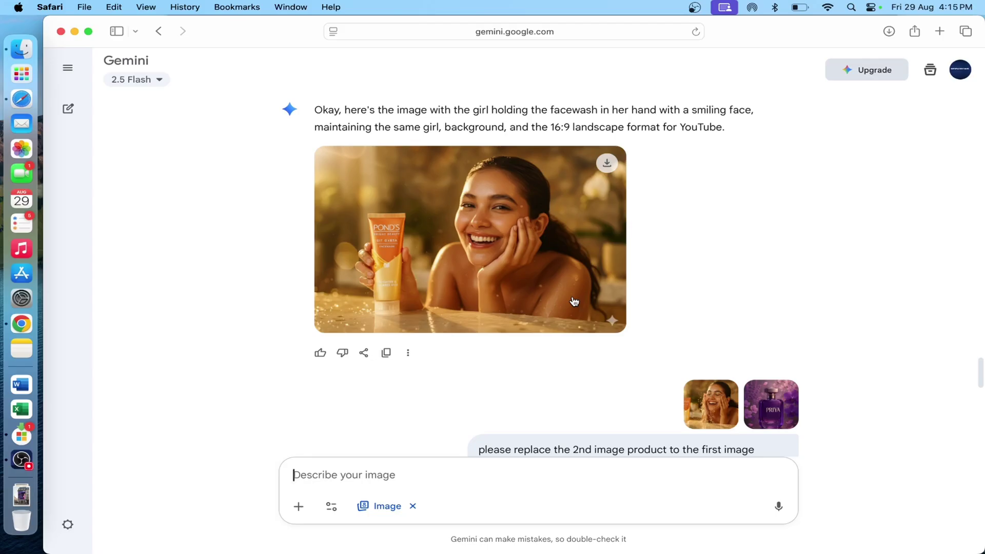
Attach 47fdd011-c517-456c-b034-3ce0a31b117f.png and enter the prompt "now change the background to school background, and all the children are standing in the school".
{"action": "left_click", "coordinate": [299, 507]}
{"action": "left_click", "coordinate": [363, 447]}
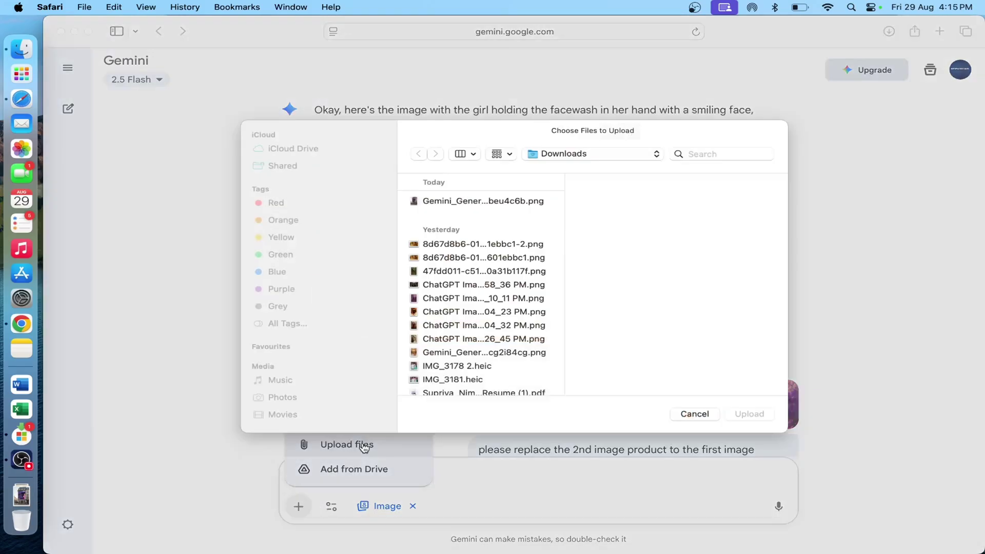
{"action": "left_click", "coordinate": [464, 360]}
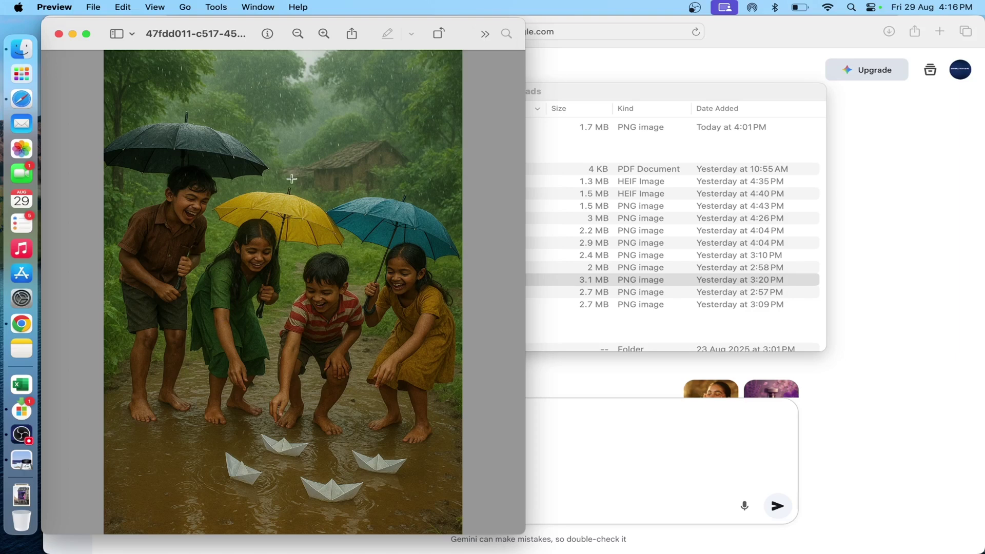
{"action": "left_click", "coordinate": [631, 445]}
{"action": "key", "text": "super+v"}
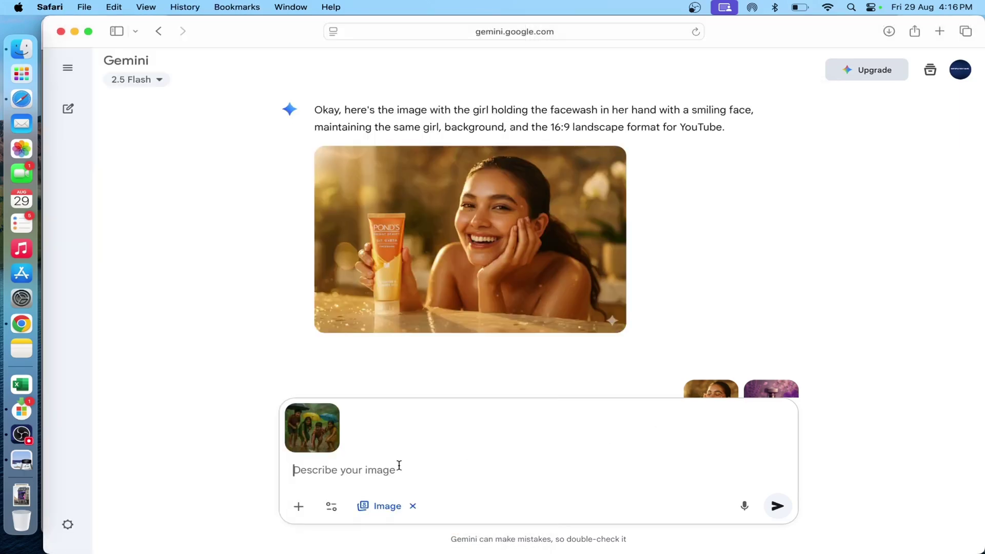
{"action": "type", "text": "now change the background to school background, and all the children are standing in the school"}
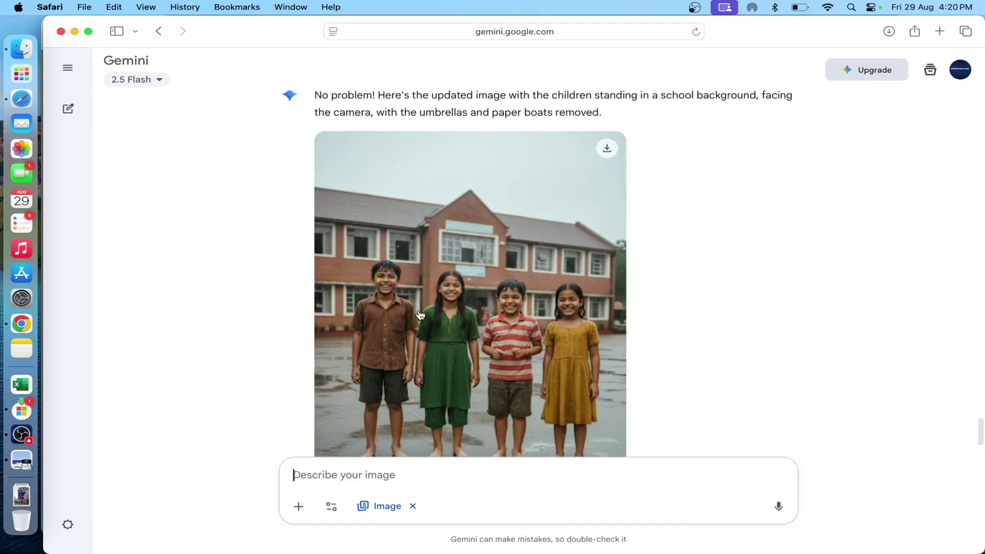
Open the original children with umbrellas image from Downloads in Preview and move the Downloads window aside for comparison with the school image.
{"action": "scroll", "coordinate": [414, 308], "scroll_direction": "down", "scroll_amount": 1}
{"action": "left_click", "coordinate": [21, 49]}
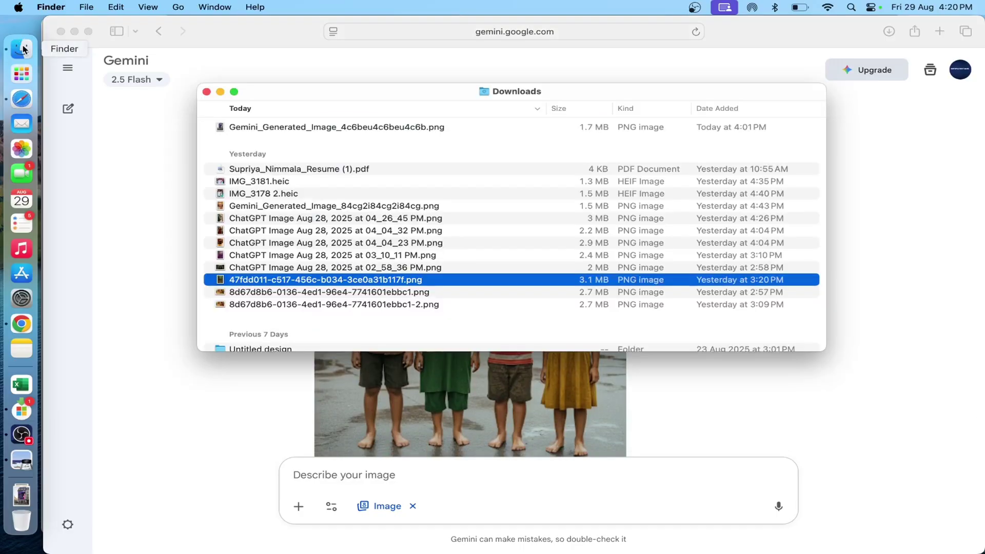
{"action": "double_click", "coordinate": [295, 283]}
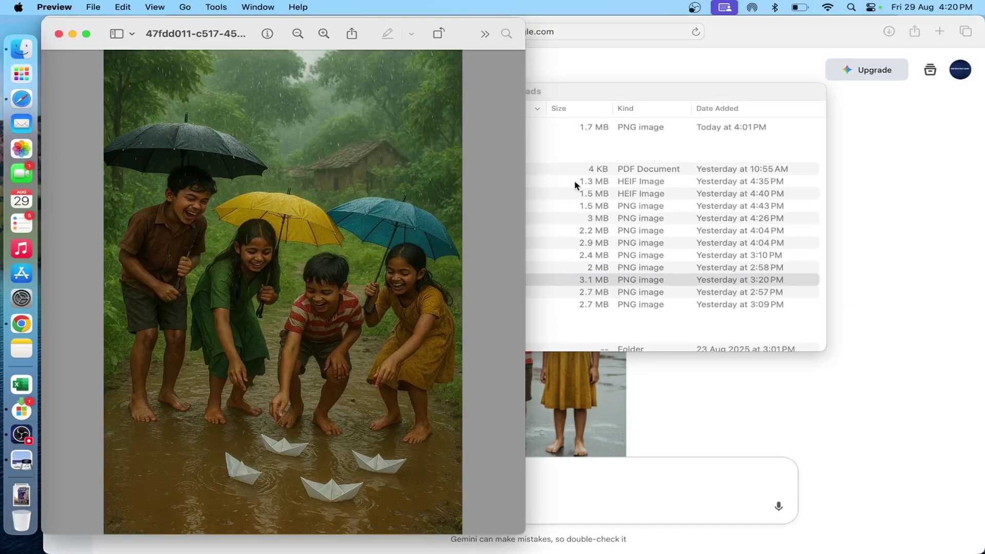
{"action": "left_click_drag", "start_coordinate": [598, 87], "coordinate": [938, 175]}
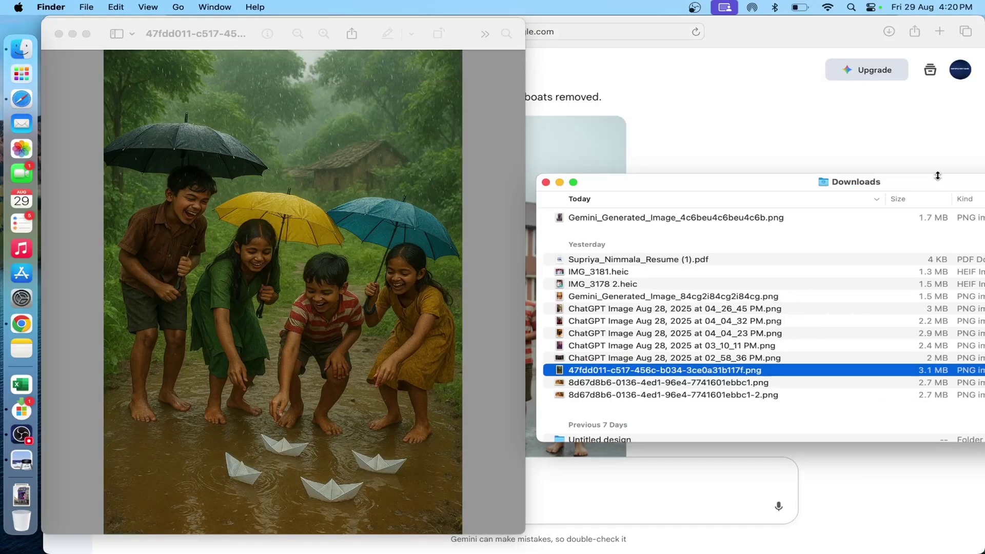
Close the Downloads window, place the original umbrella photo beside the school image to compare them, and close the photo.
{"action": "left_click", "coordinate": [545, 180]}
{"action": "left_click_drag", "start_coordinate": [303, 21], "coordinate": [855, 26]}
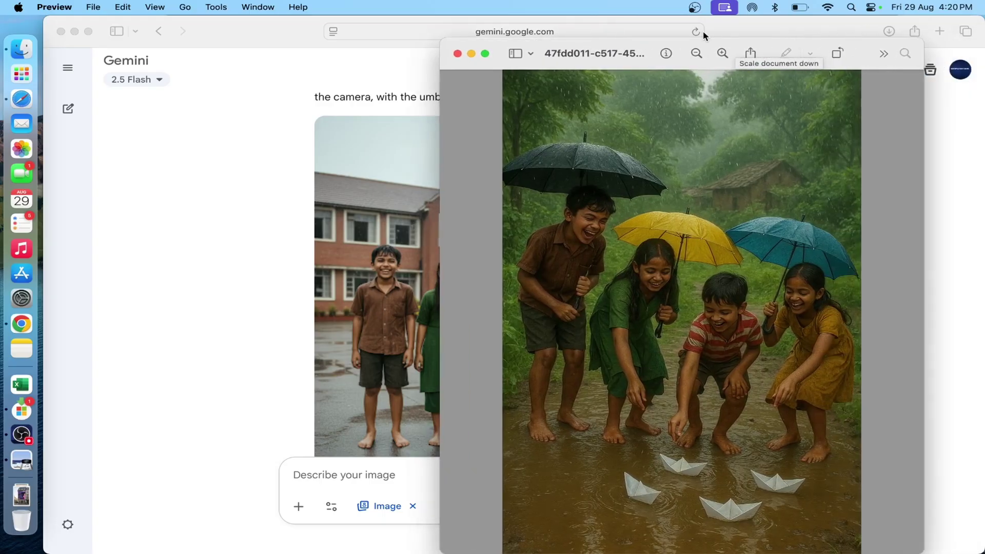
{"action": "left_click_drag", "start_coordinate": [703, 35], "coordinate": [792, 59]}
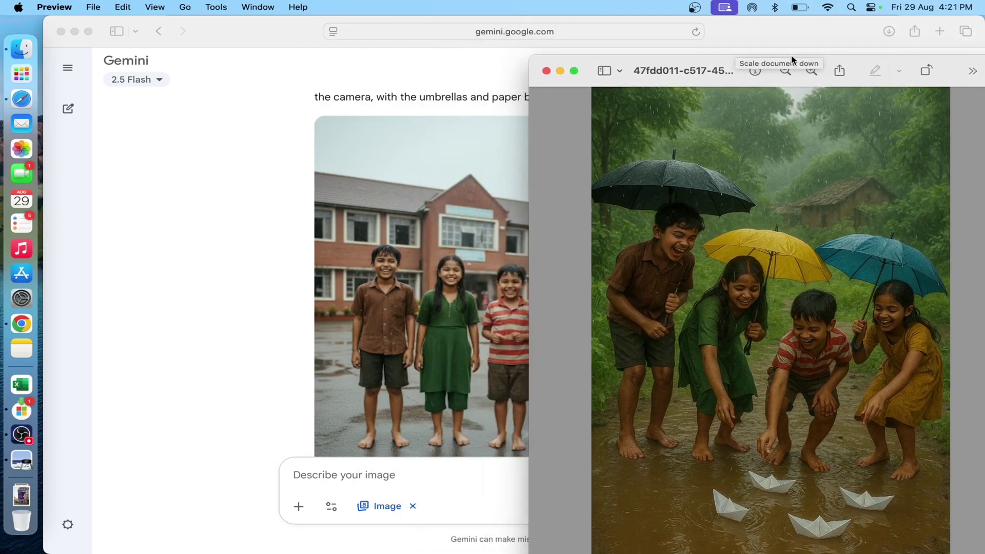
{"action": "left_click_drag", "start_coordinate": [792, 59], "coordinate": [753, 44]}
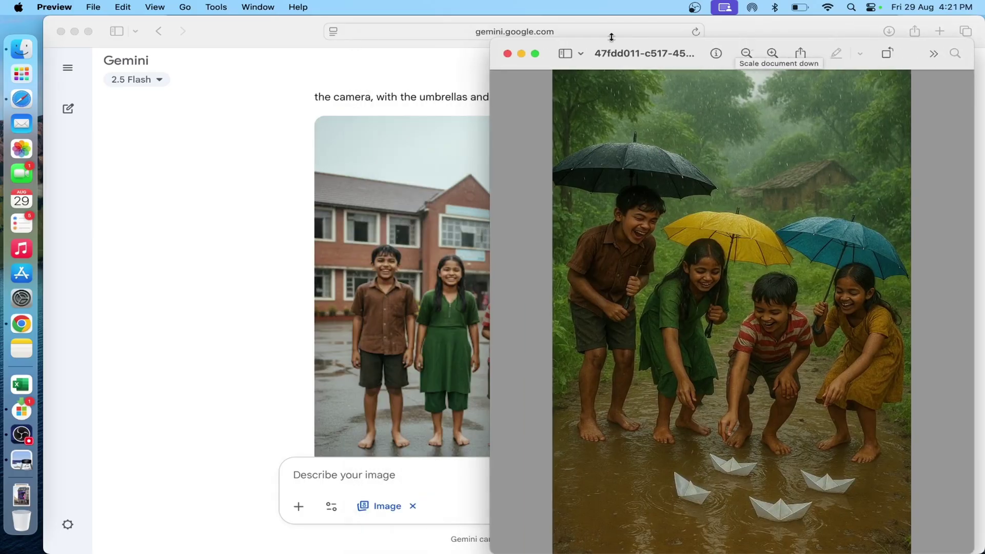
{"action": "left_click", "coordinate": [507, 54]}
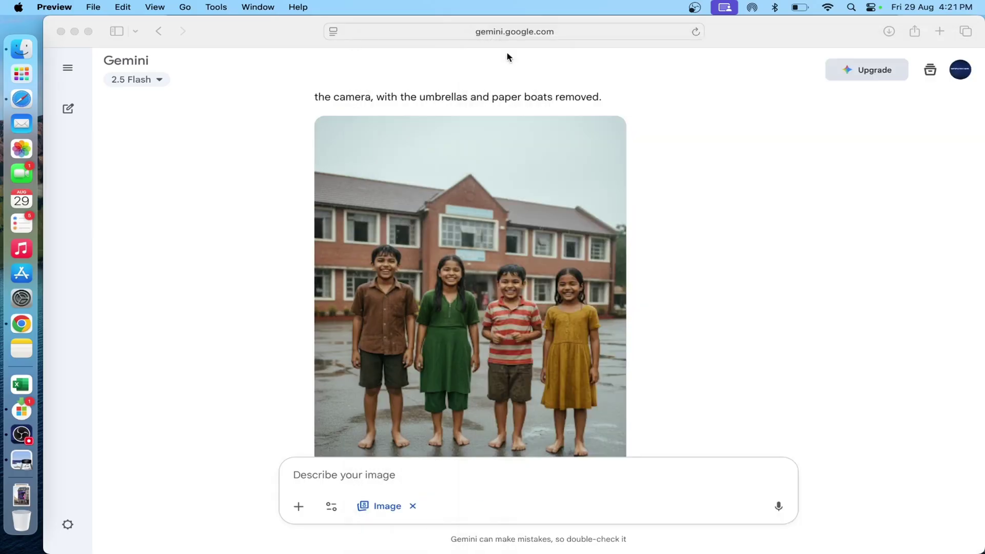
{"action": "left_click", "coordinate": [507, 56]}
Attach ChatGPT Image Aug 28, 2025 at 04_04_23 PM.png and 04_04_32 PM.png to a new image prompt.
{"action": "left_click", "coordinate": [697, 422]}
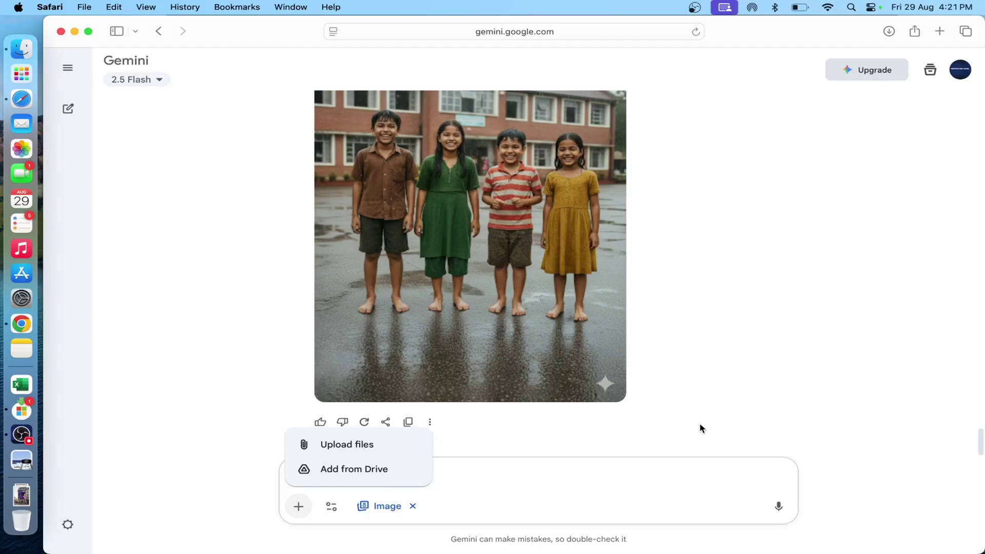
{"action": "left_click", "coordinate": [383, 444]}
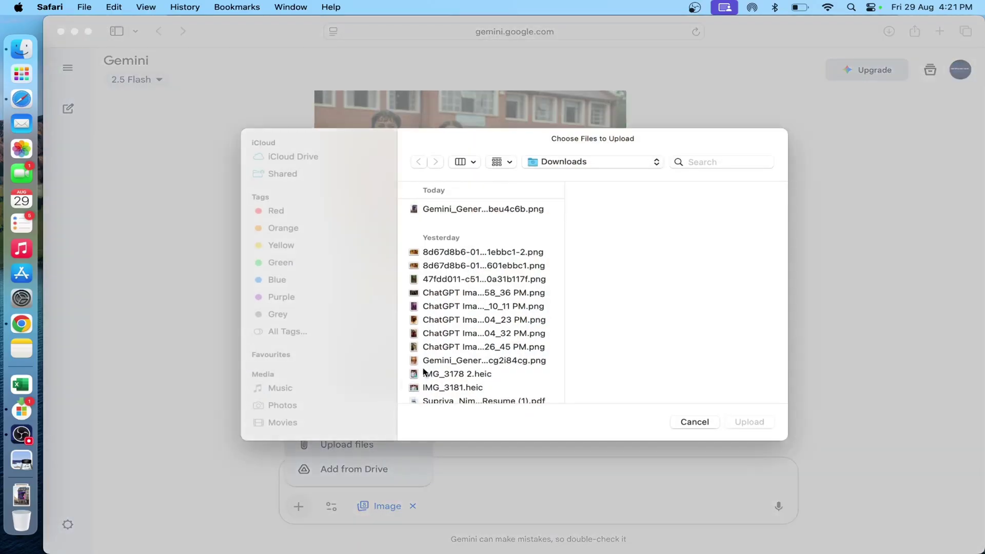
{"action": "left_click", "coordinate": [455, 320]}
{"action": "key", "text": "shift+Down"}
{"action": "left_click", "coordinate": [769, 424]}
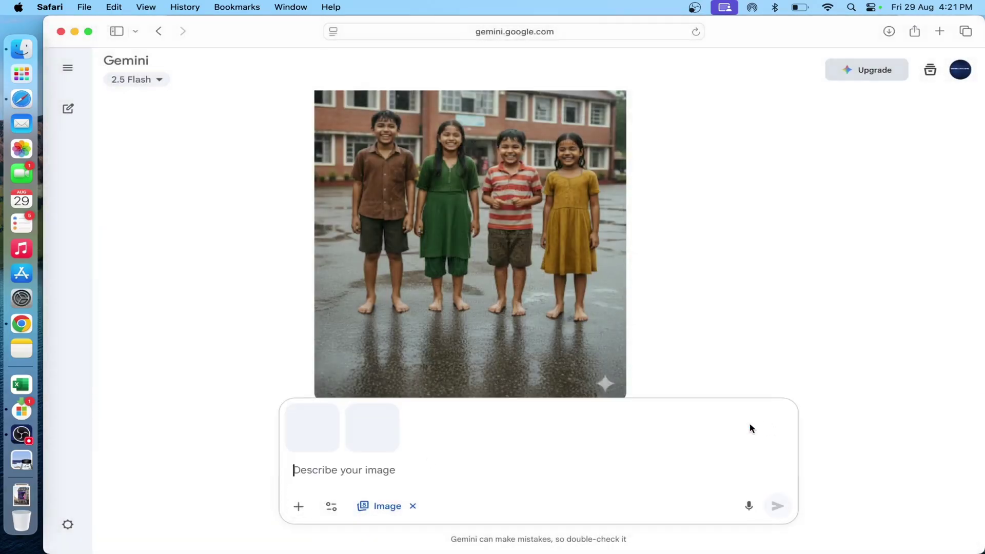
Submit a prompt for both taking a selfie side by side, with slight smiles, marriage background, 4k quality, cinematic effect and 16:9 landscape mode.
{"action": "type", "text": "both of them are taking selfie,background should be marriage background.keep both of them side by side slight smiles on their face.image should be 4k quality cinematic effect.16:9 landscape mode"}
{"action": "left_click_drag", "start_coordinate": [394, 473], "coordinate": [295, 439]}
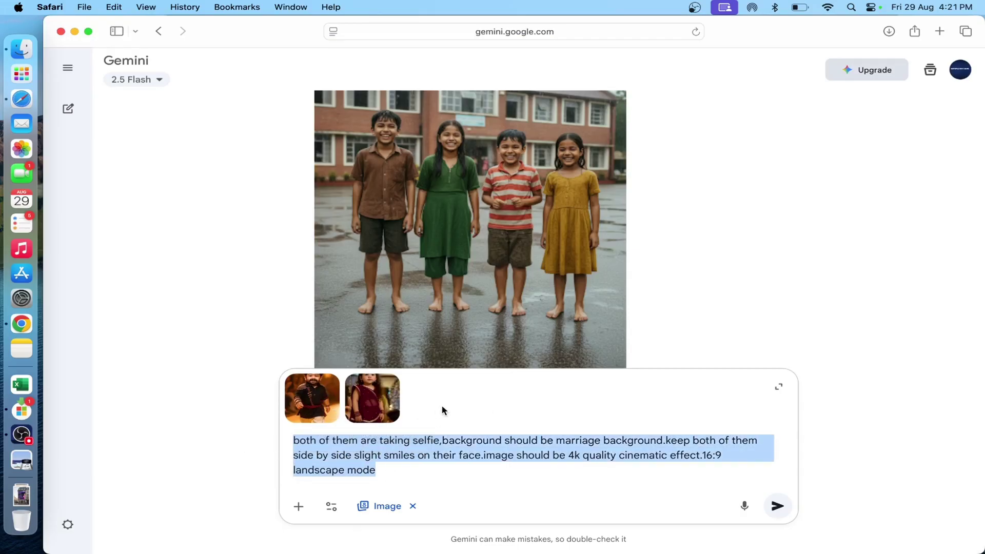
{"action": "left_click", "coordinate": [777, 505]}
Compare the generated wedding selfie with its prompt, viewing each of the two attached source photos.
{"action": "left_click_drag", "start_coordinate": [709, 228], "coordinate": [747, 244]}
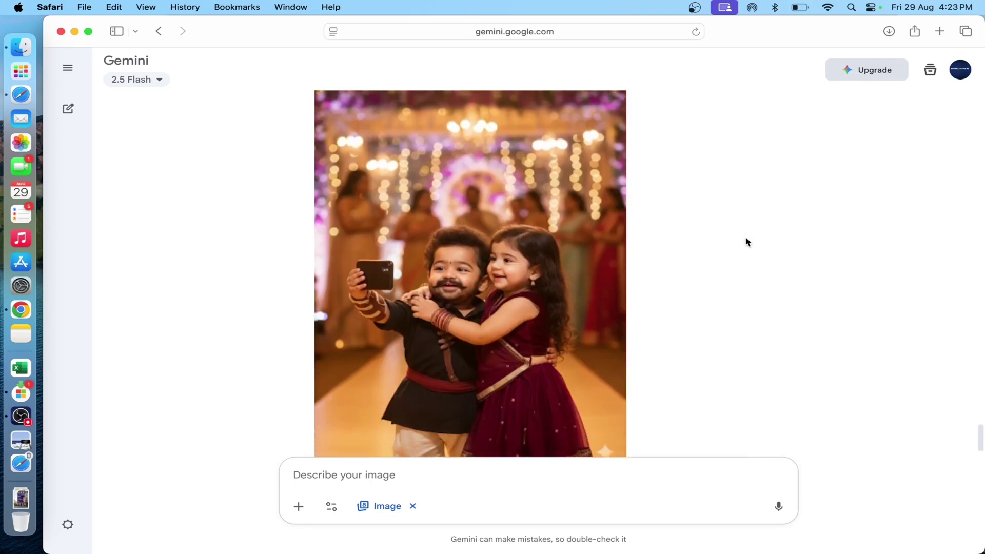
{"action": "scroll", "coordinate": [747, 242], "scroll_direction": "up", "scroll_amount": 5}
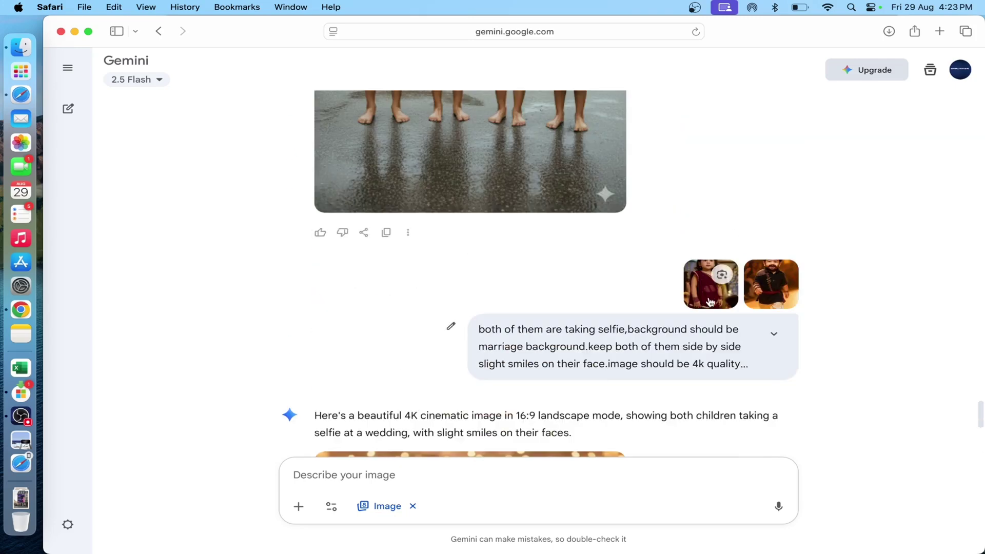
{"action": "scroll", "coordinate": [704, 329], "scroll_direction": "down", "scroll_amount": 6}
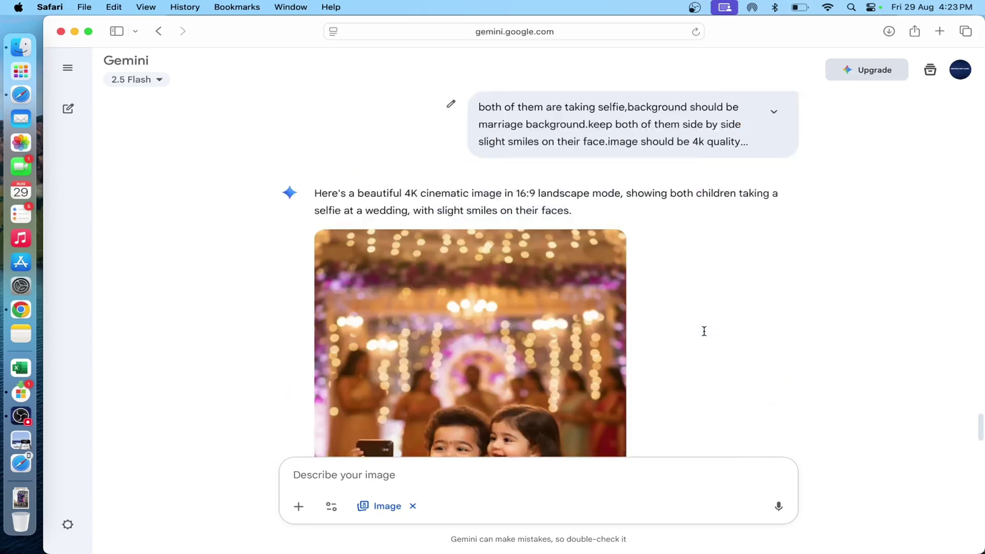
{"action": "scroll", "coordinate": [704, 332], "scroll_direction": "down", "scroll_amount": 2}
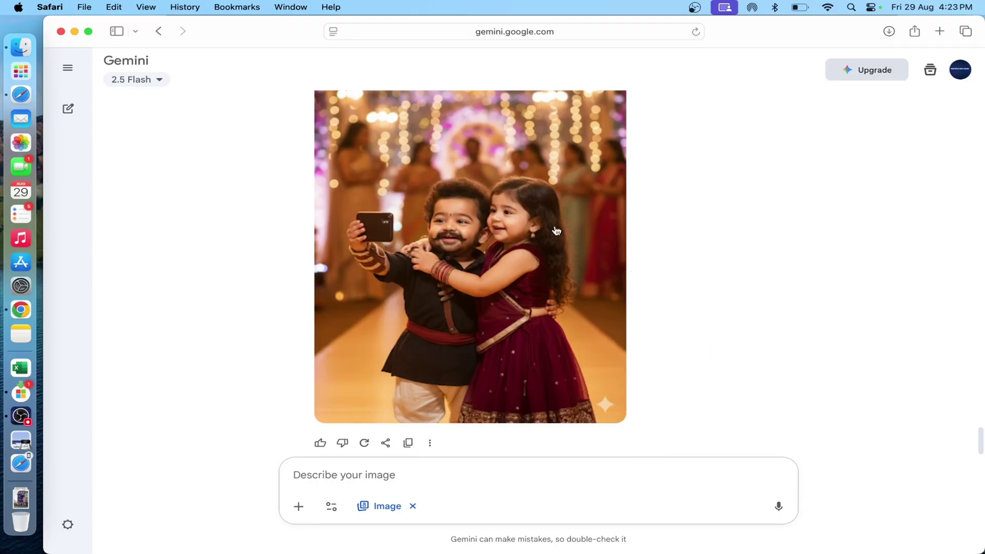
{"action": "scroll", "coordinate": [517, 234], "scroll_direction": "up", "scroll_amount": 5}
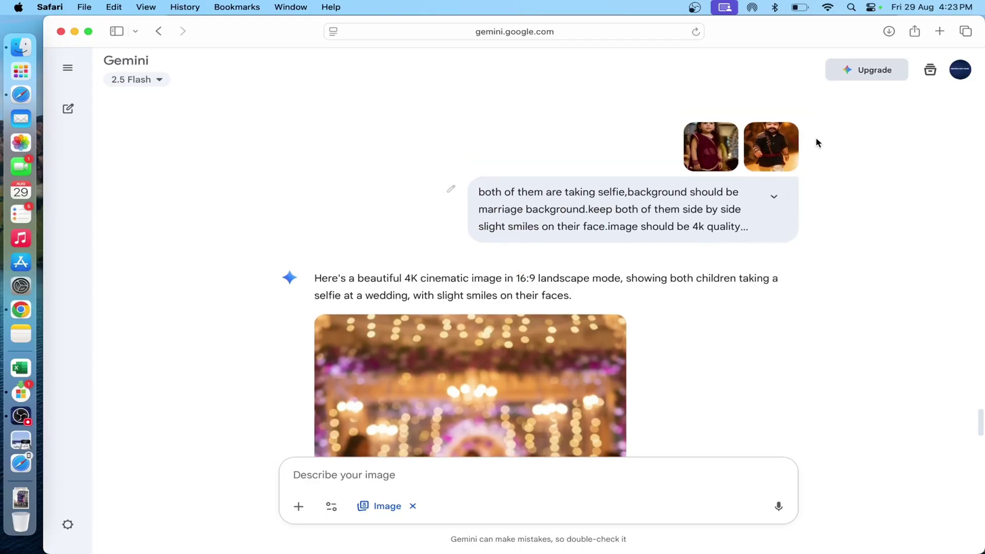
{"action": "left_click", "coordinate": [703, 159]}
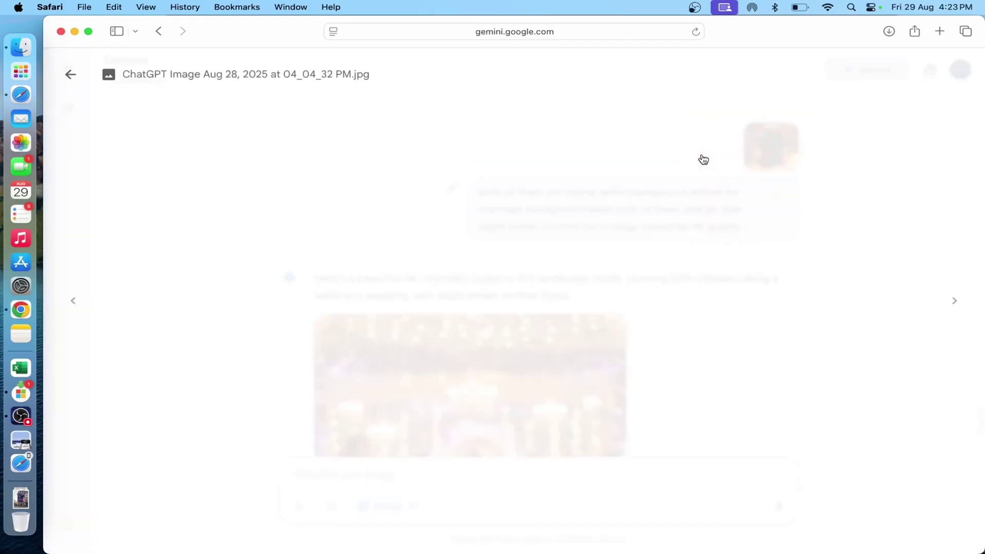
{"action": "left_click", "coordinate": [70, 75]}
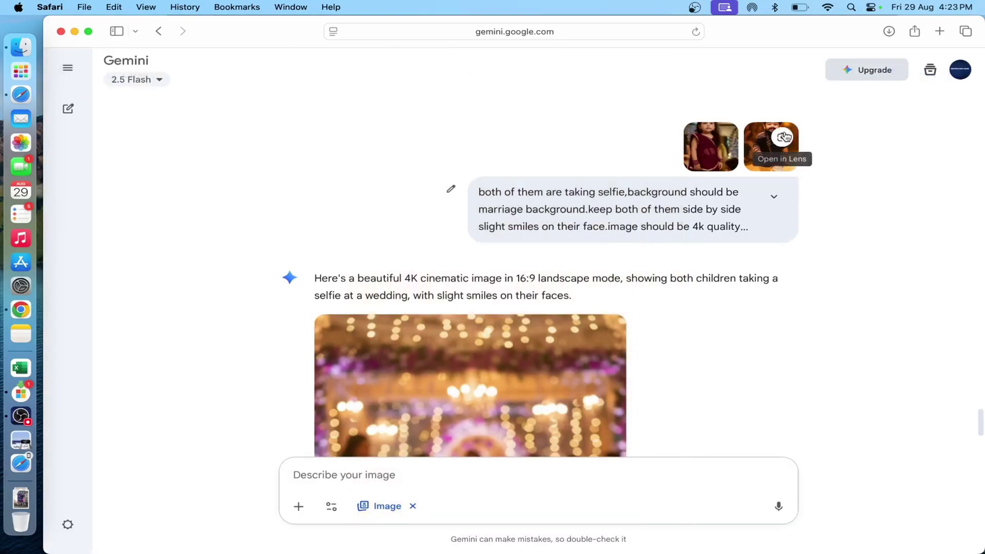
{"action": "left_click", "coordinate": [765, 142]}
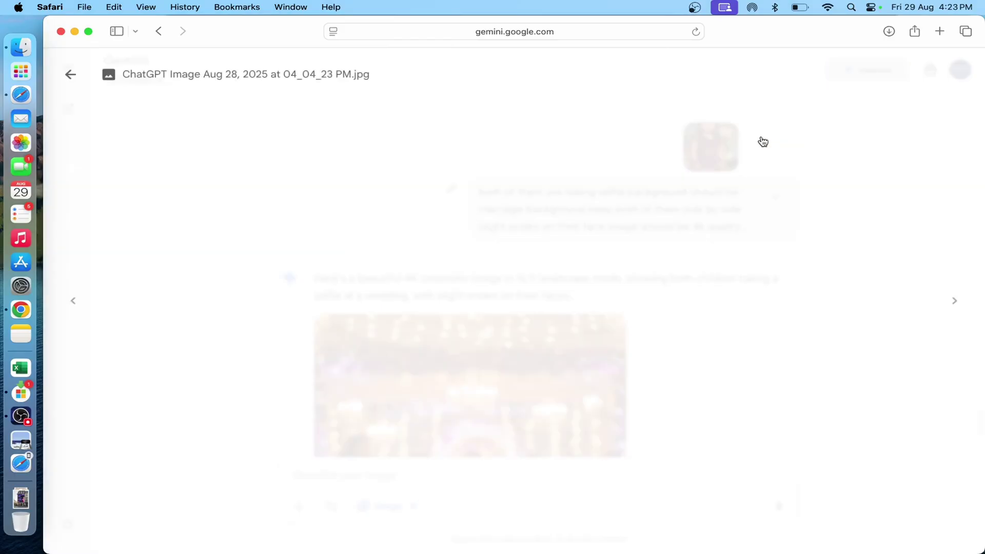
{"action": "left_click", "coordinate": [71, 74]}
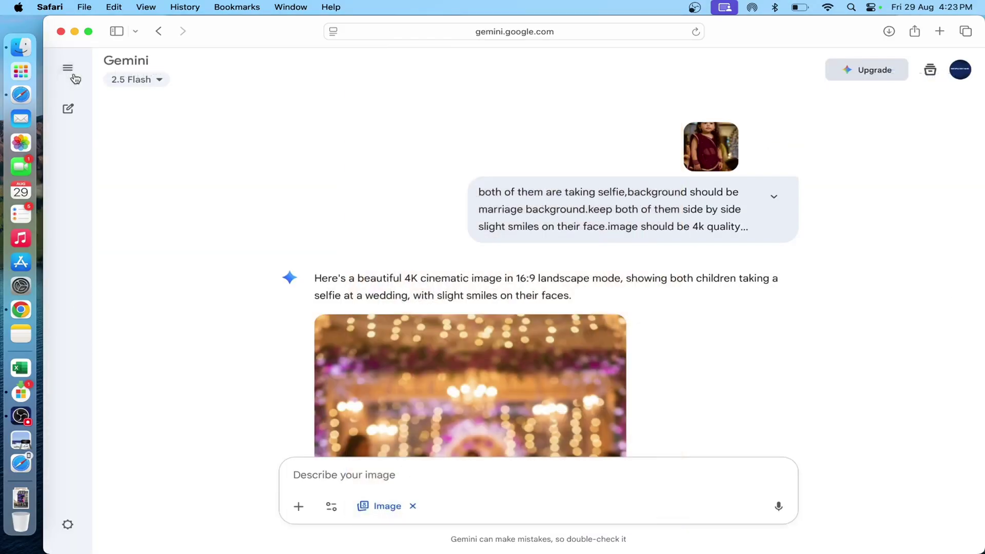
{"action": "scroll", "coordinate": [319, 263], "scroll_direction": "down", "scroll_amount": 5}
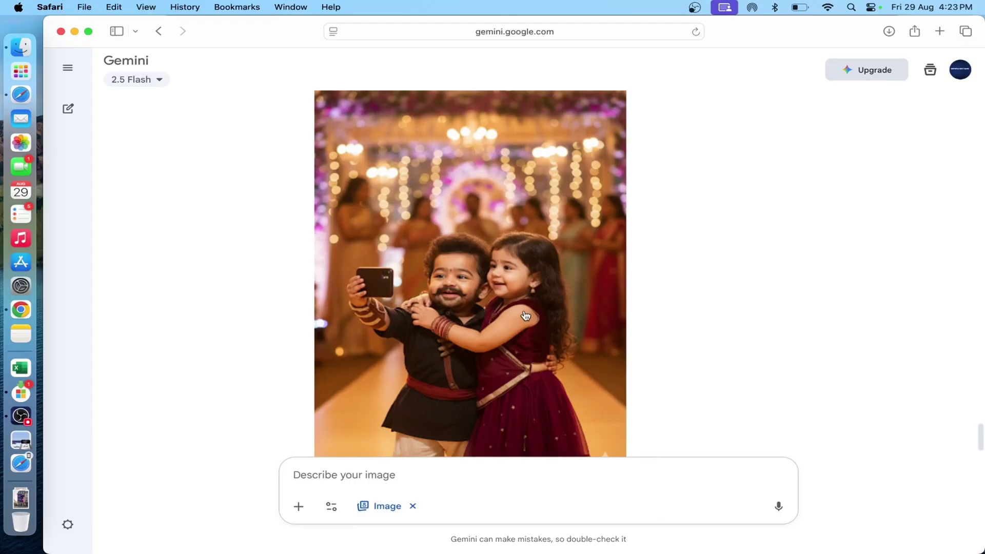
{"action": "scroll", "coordinate": [526, 315], "scroll_direction": "down", "scroll_amount": 2}
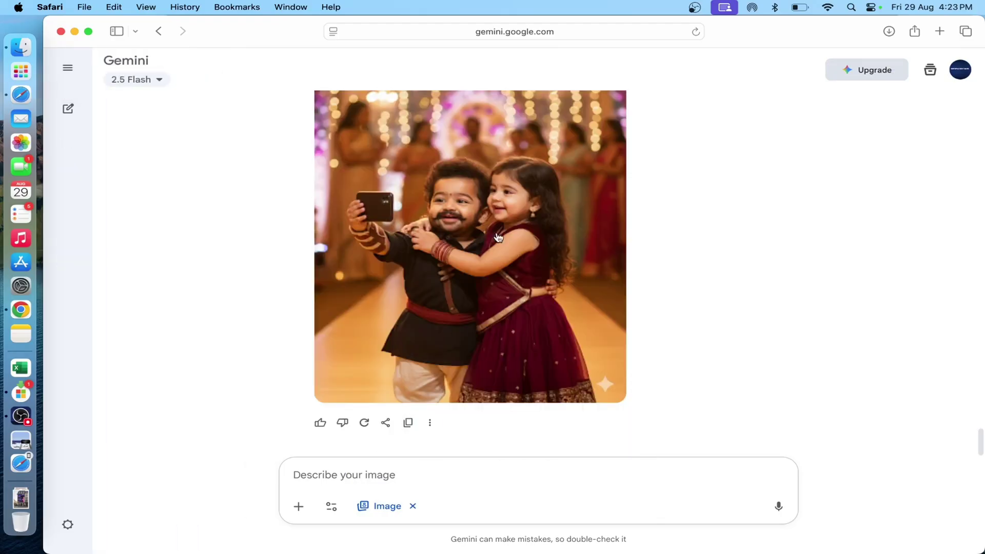
Submit a prompt changing the above image's dress to marriage traditional dress, both taking selfie side by side in landscape mode 16:9 youtube long video length.
{"action": "left_click", "coordinate": [418, 469]}
{"action": "type", "text": "change the dress for the above image that you have provide as marriage traditional dress and both of them are taking selfie side by side in a landscape mode 16:9 youtube long video length"}
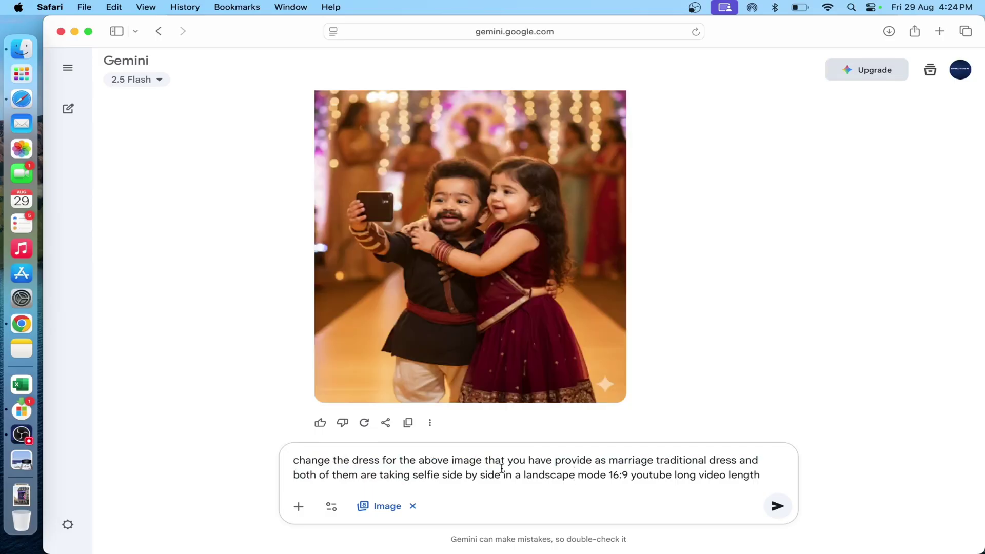
{"action": "left_click", "coordinate": [575, 475]}
{"action": "left_click_drag", "start_coordinate": [770, 460], "coordinate": [484, 469]}
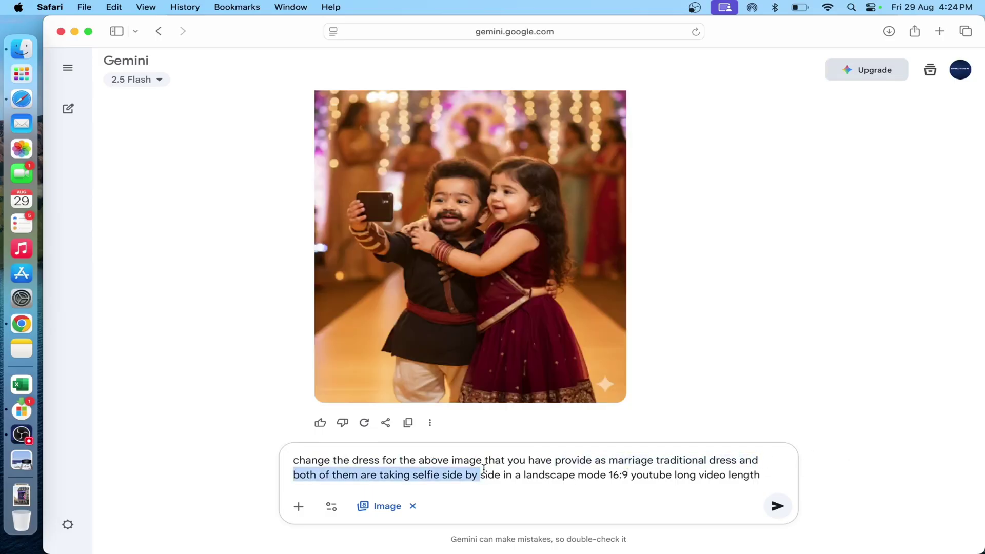
{"action": "left_click", "coordinate": [777, 506]}
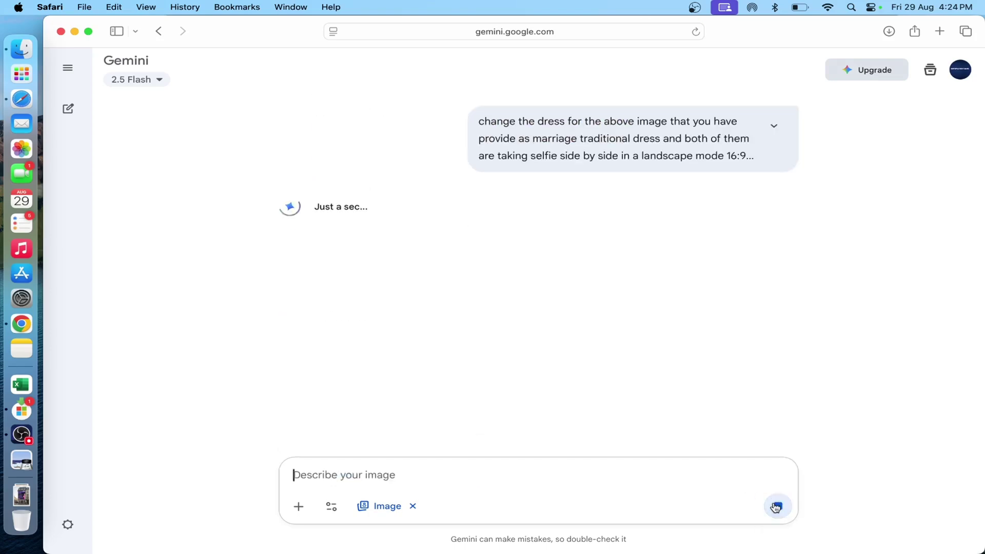
Review the wedding selfie in traditional dress and download it at full size.
{"action": "scroll", "coordinate": [598, 258], "scroll_direction": "down", "scroll_amount": 5}
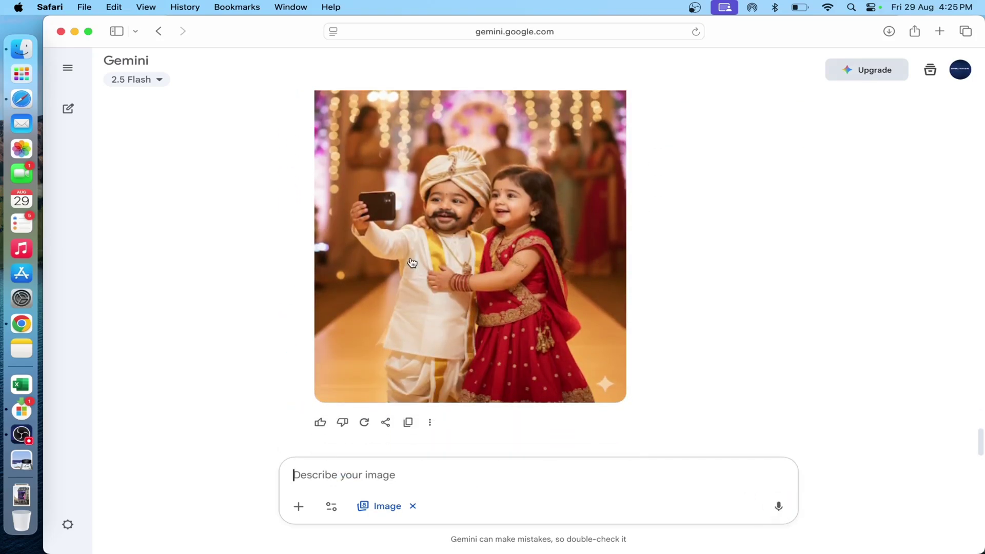
{"action": "scroll", "coordinate": [412, 263], "scroll_direction": "up", "scroll_amount": 1}
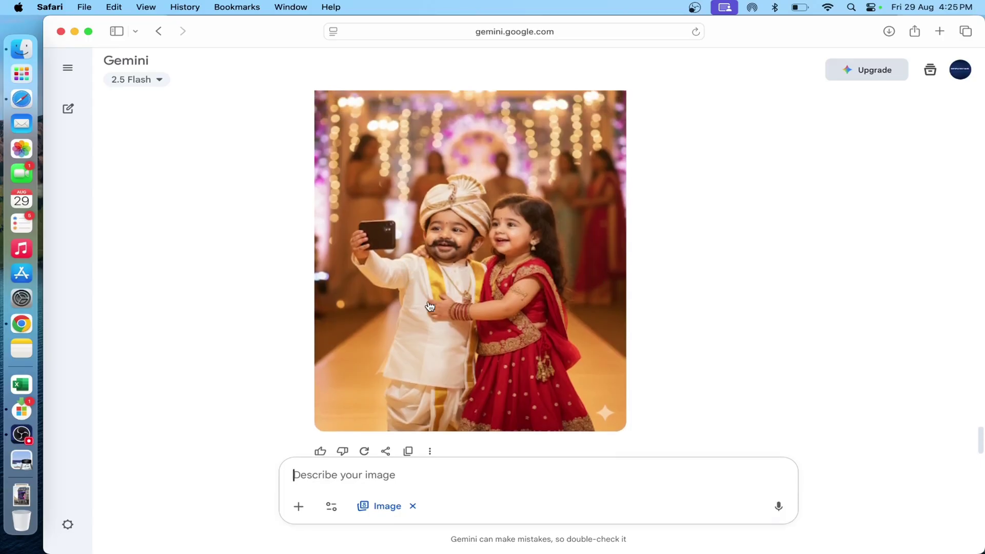
{"action": "scroll", "coordinate": [562, 178], "scroll_direction": "up", "scroll_amount": 1}
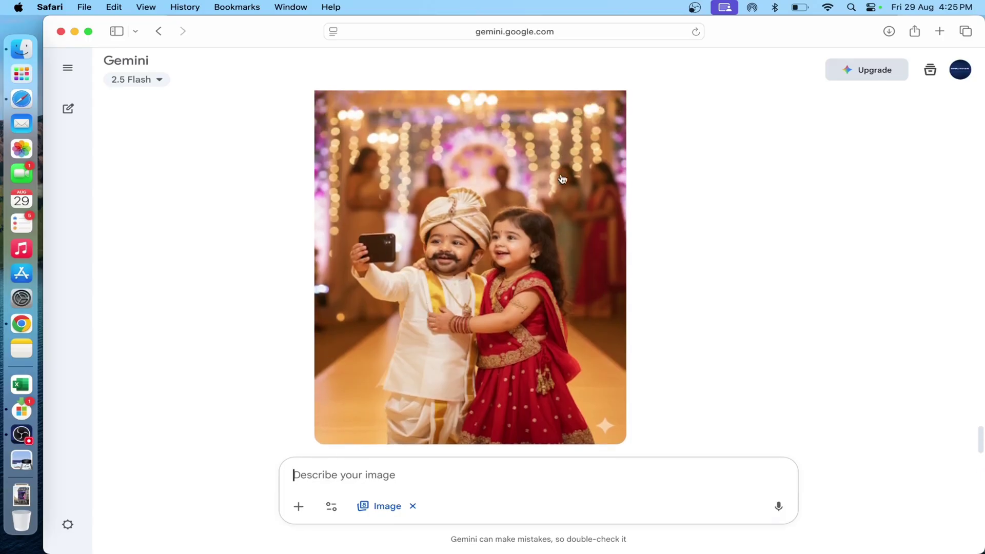
{"action": "left_click", "coordinate": [539, 234]}
{"action": "left_click", "coordinate": [606, 127]}
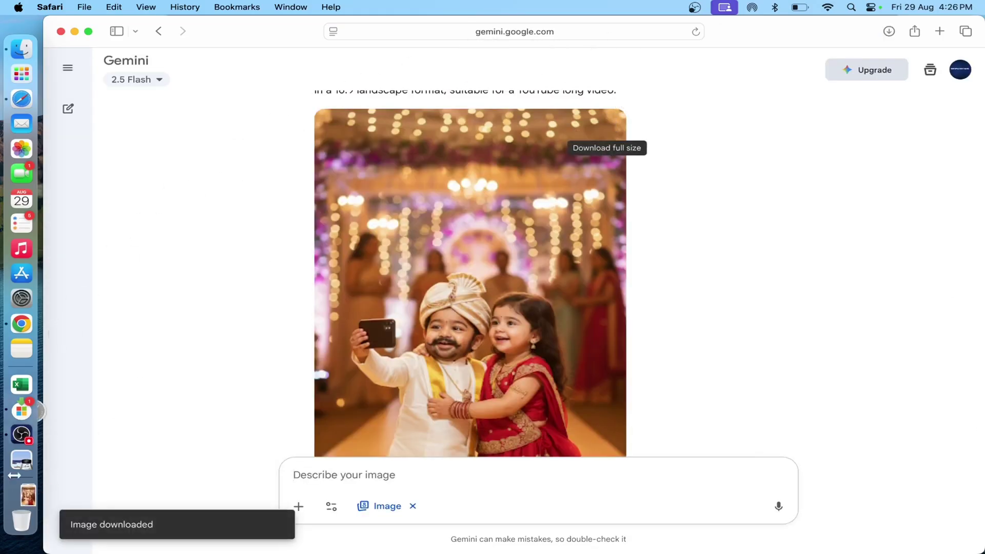
Open the downloaded wedding selfie in Preview and enlarge it to examine the faces and outfits.
{"action": "left_click", "coordinate": [21, 495]}
{"action": "left_click", "coordinate": [114, 176]}
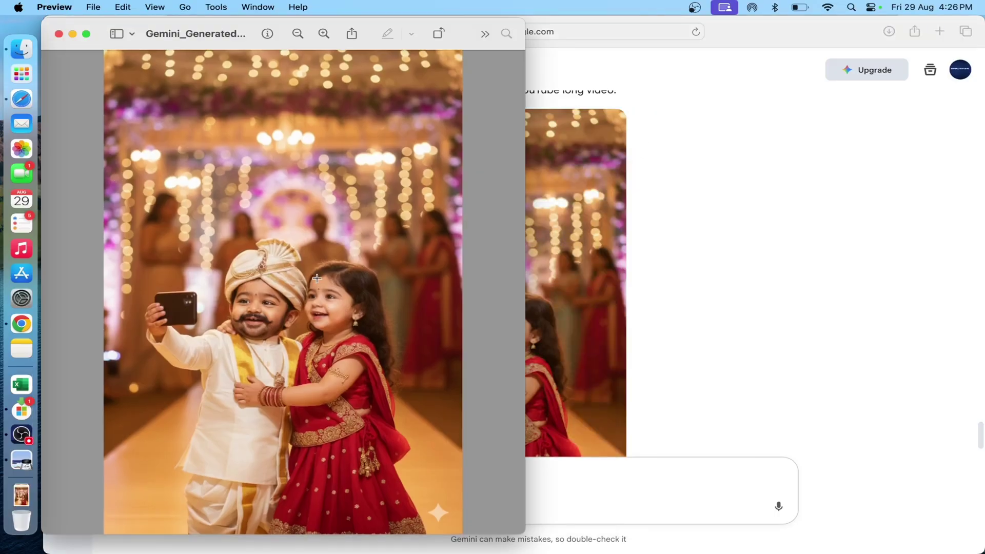
{"action": "scroll", "coordinate": [289, 314], "scroll_direction": "up", "scroll_amount": 5}
{"action": "scroll", "coordinate": [308, 287], "scroll_direction": "down", "scroll_amount": 3}
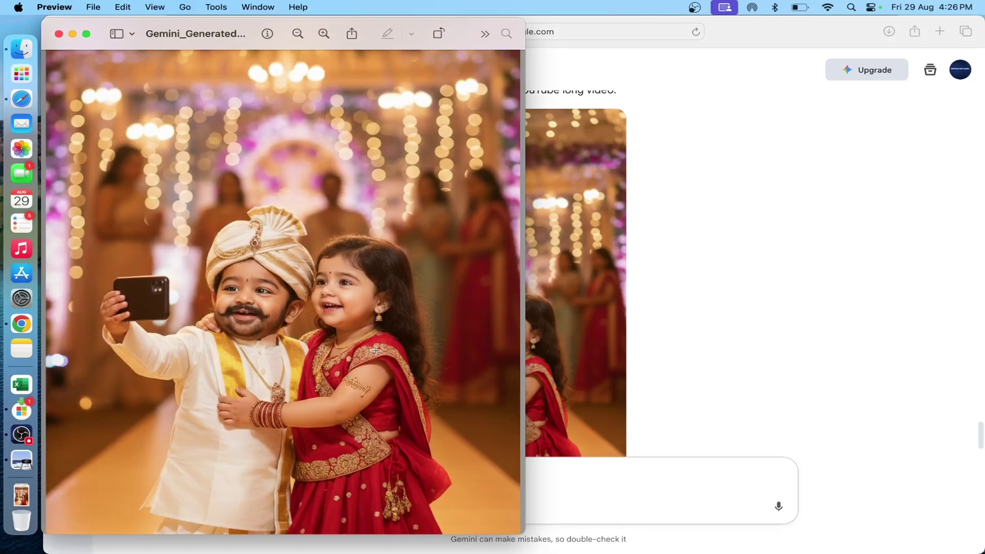
{"action": "scroll", "coordinate": [400, 310], "scroll_direction": "down", "scroll_amount": 3}
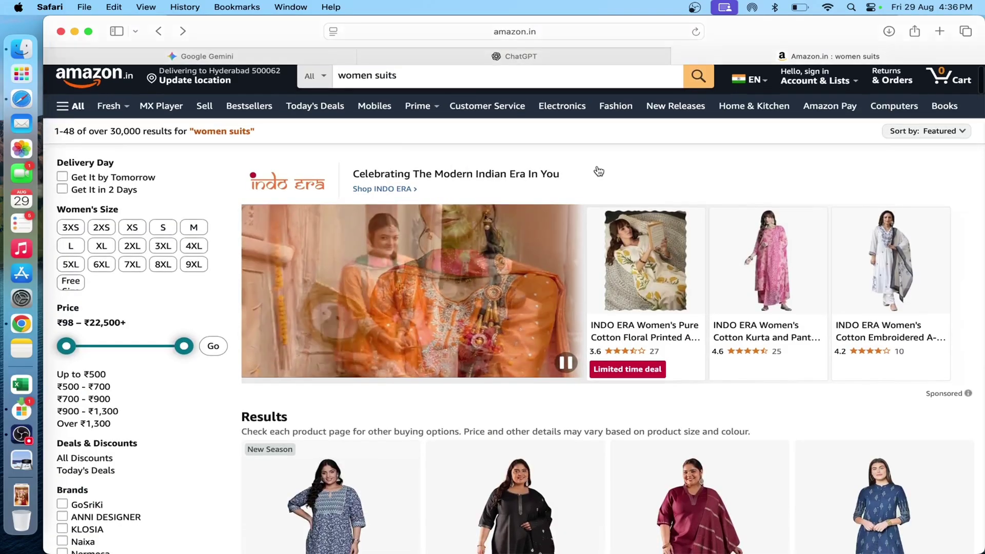
Browse the women suits results on Amazon in Safari, and search for "women saree" instead.
{"action": "scroll", "coordinate": [515, 201], "scroll_direction": "down", "scroll_amount": 6}
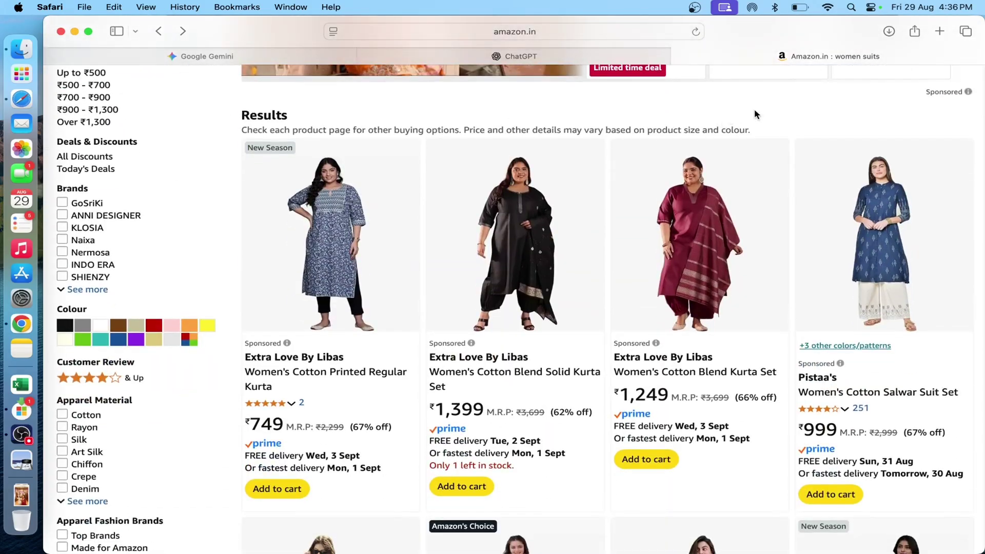
{"action": "scroll", "coordinate": [755, 112], "scroll_direction": "down", "scroll_amount": 9}
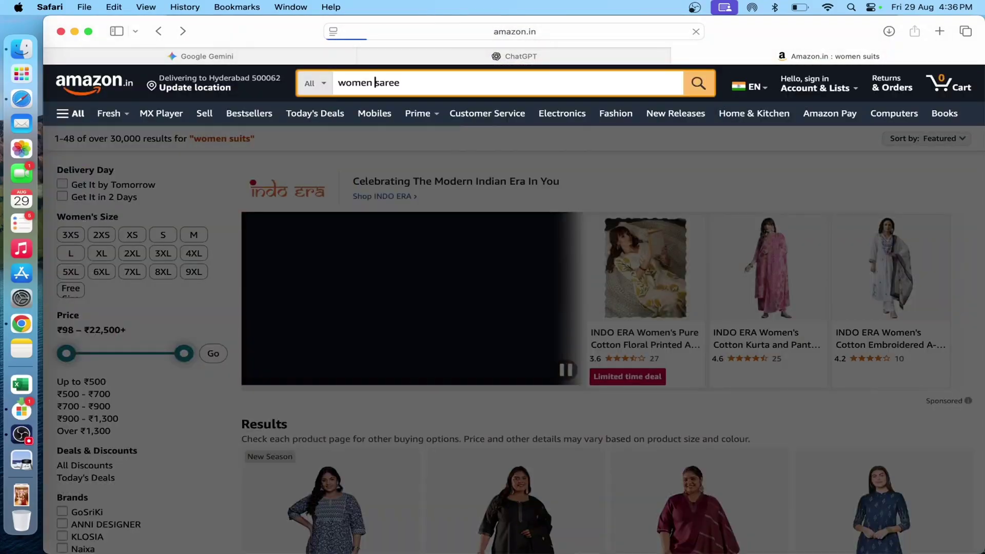
{"action": "key", "text": "Return"}
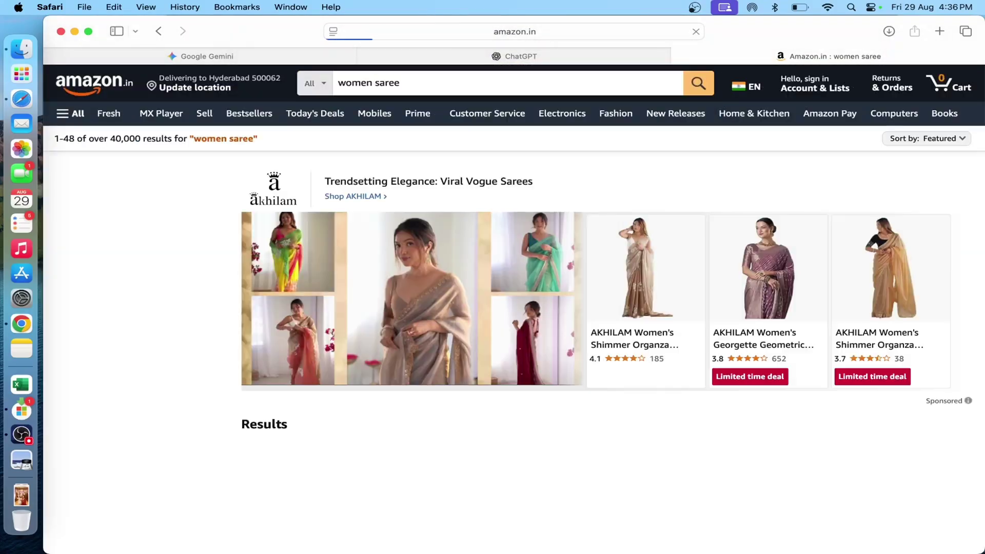
Open the SGF11 Women's Kanjivaram Soft Silk Saree With Blouse Piece from the results and show its Royal Blue colour.
{"action": "scroll", "coordinate": [610, 417], "scroll_direction": "down", "scroll_amount": 8}
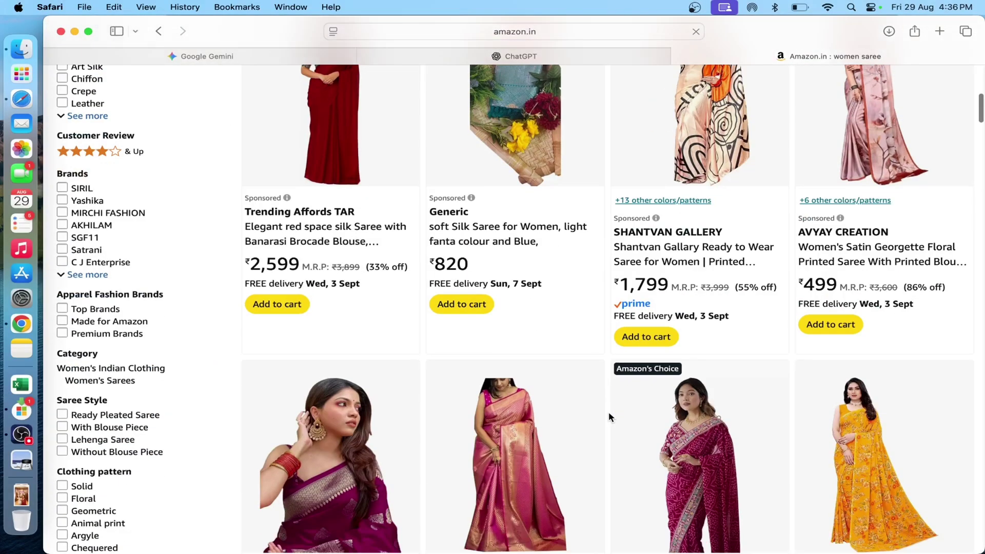
{"action": "scroll", "coordinate": [608, 413], "scroll_direction": "down", "scroll_amount": 3}
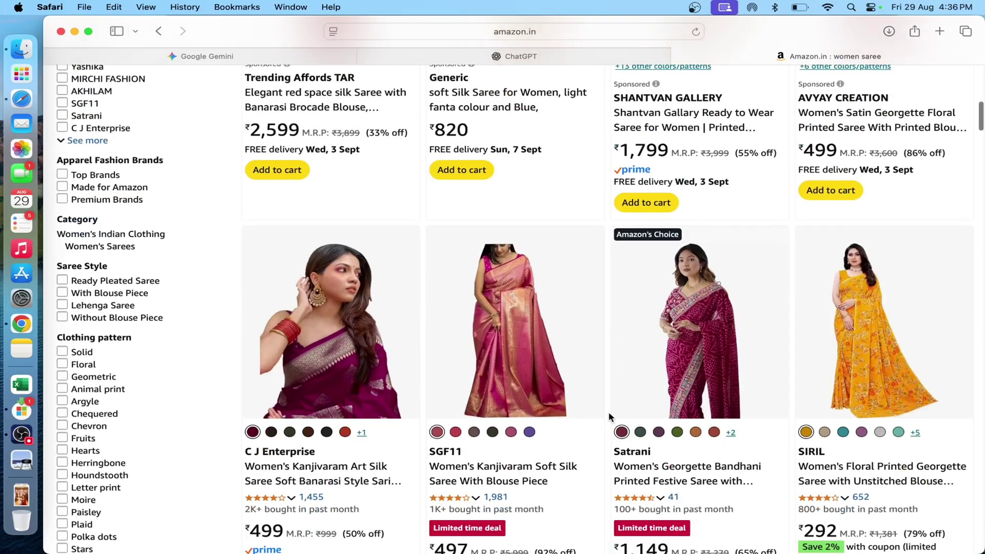
{"action": "scroll", "coordinate": [608, 411], "scroll_direction": "down", "scroll_amount": 2}
{"action": "left_click", "coordinate": [539, 318]}
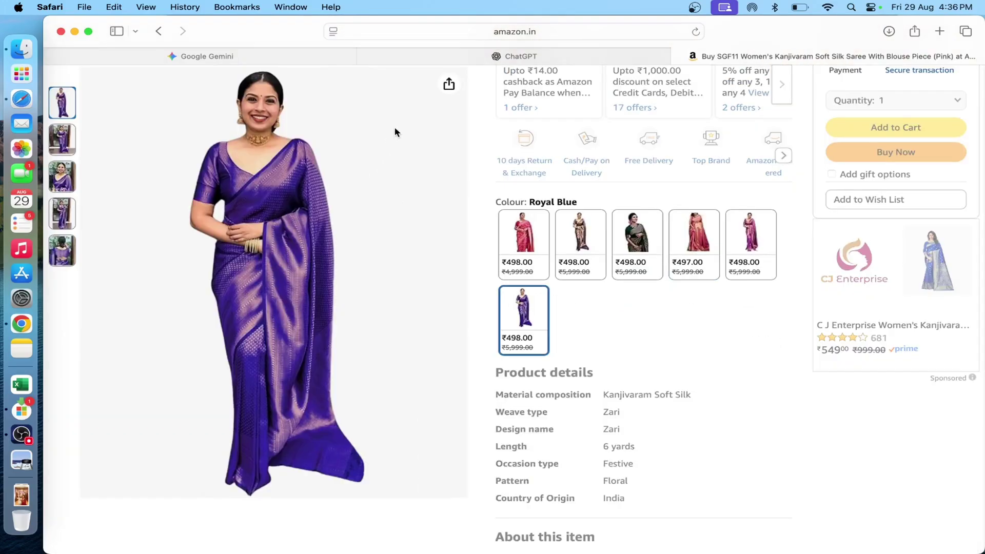
Capture a screenshot of the Royal Blue saree from the neck down to the hem, and return to the Gemini chat.
{"action": "key", "text": "super+shift+4"}
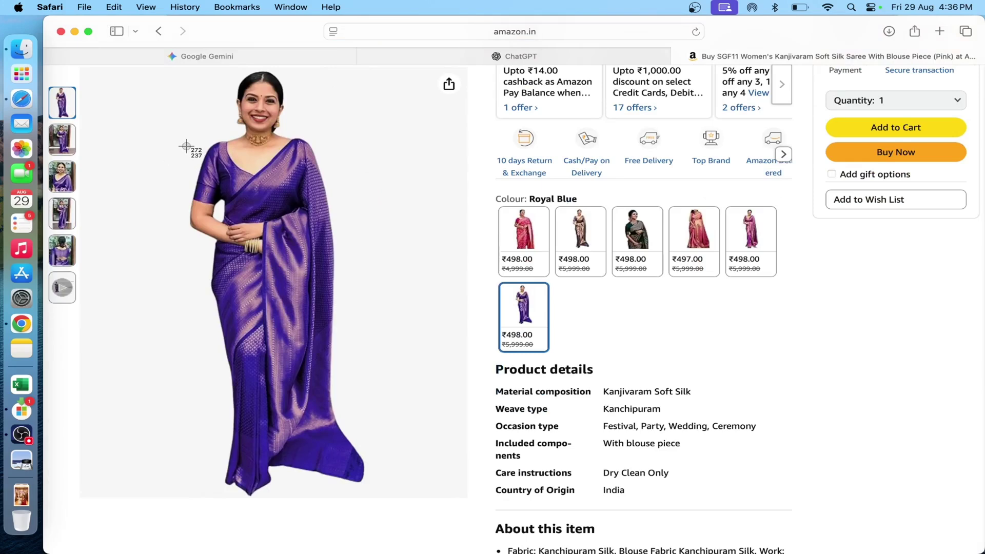
{"action": "left_click_drag", "start_coordinate": [181, 137], "coordinate": [402, 510]}
{"action": "left_click", "coordinate": [231, 55]}
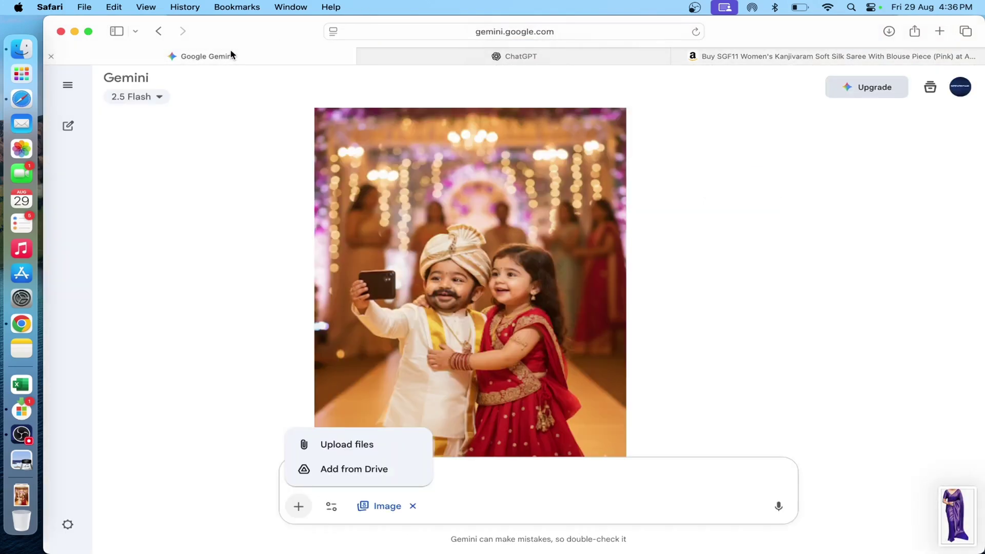
Attach the model photo "ChatGPT Image Aug 28, 2025 at 02_58_36 PM" and the new saree screenshot from the Desktop folder.
{"action": "left_click", "coordinate": [388, 449]}
{"action": "double_click", "coordinate": [477, 206]}
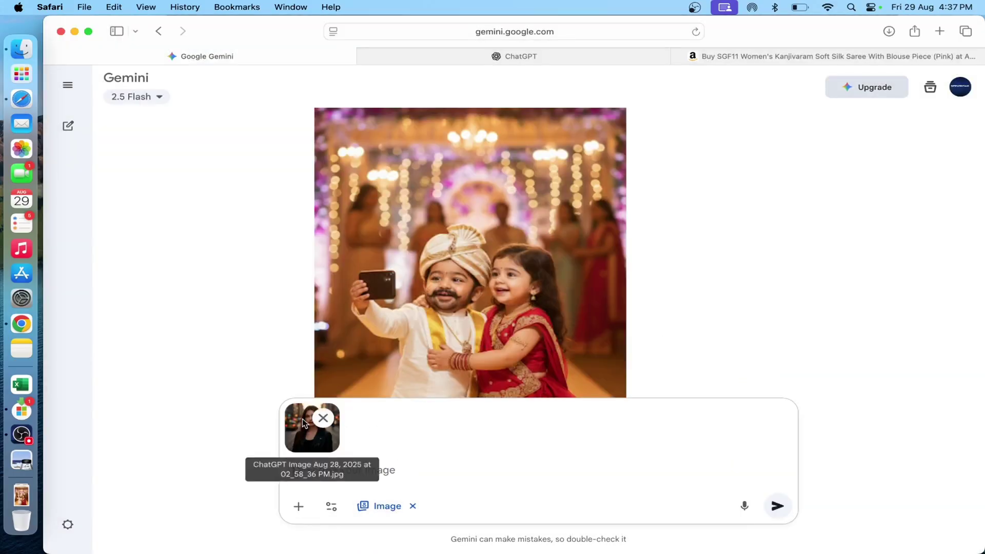
{"action": "left_click", "coordinate": [299, 508]}
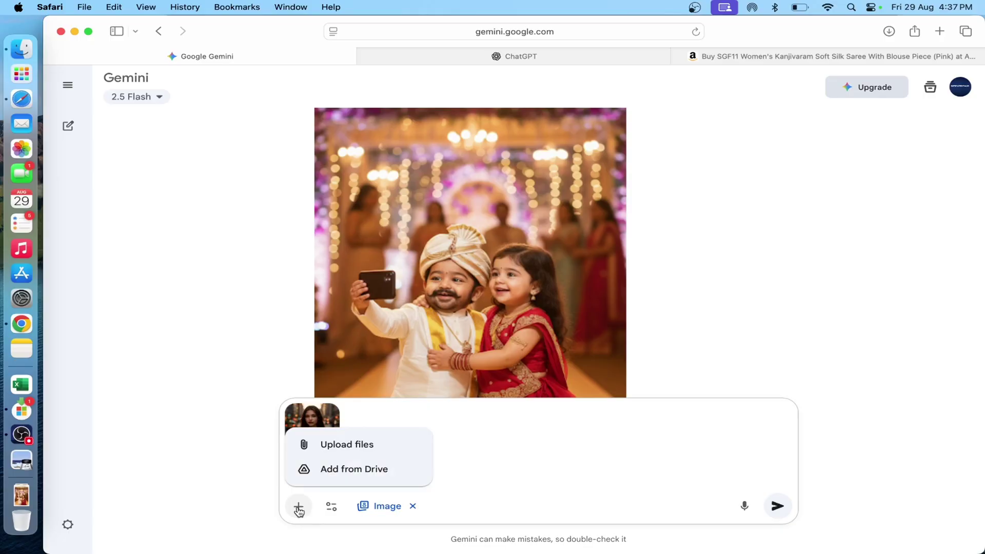
{"action": "left_click", "coordinate": [362, 448]}
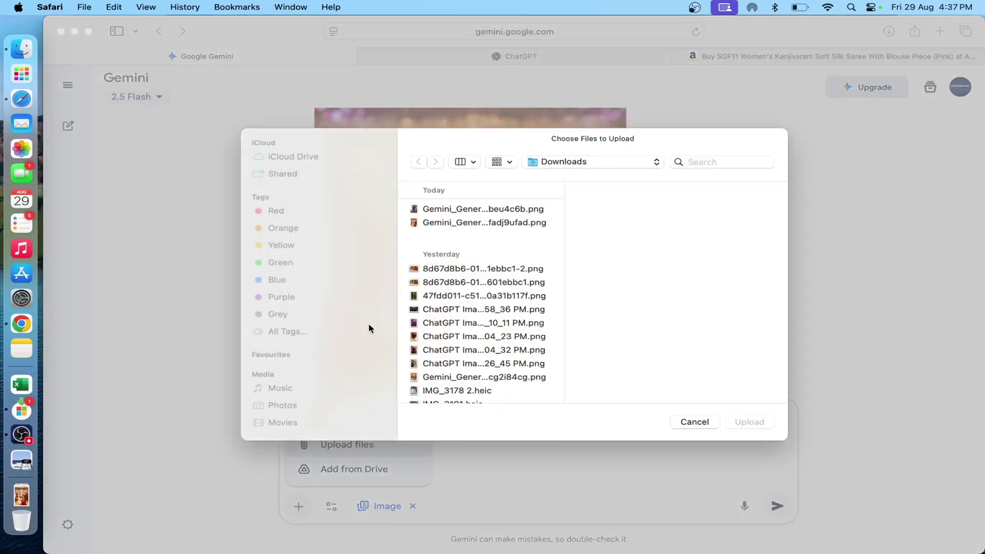
{"action": "left_click", "coordinate": [585, 162]}
{"action": "left_click", "coordinate": [601, 176]}
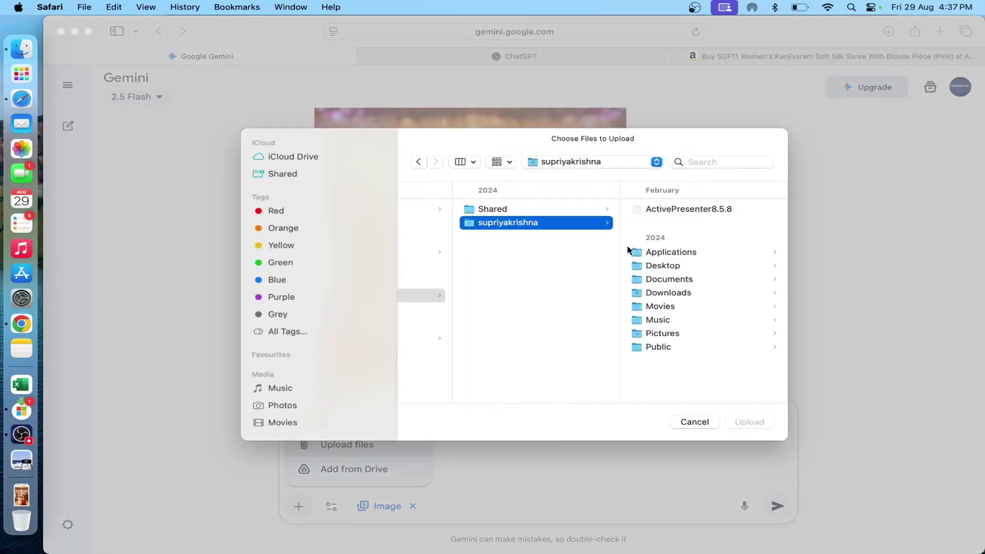
{"action": "left_click", "coordinate": [667, 266]}
{"action": "left_click", "coordinate": [538, 222]}
{"action": "left_click", "coordinate": [747, 422]}
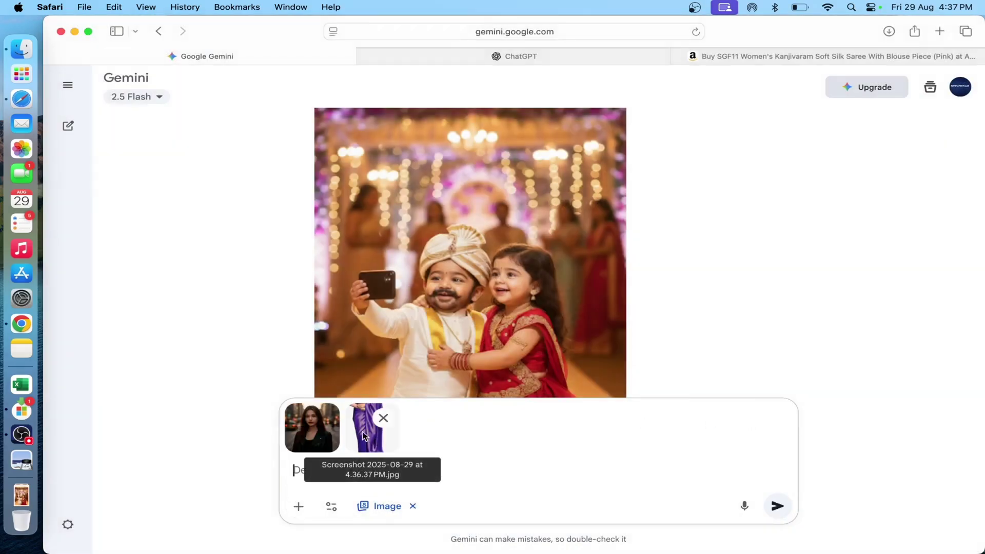
Ask for the first image's model to wear the second image's saree, highlighted and clearly visible, with ratio 16:9 landscape mode.
{"action": "left_click", "coordinate": [435, 474]}
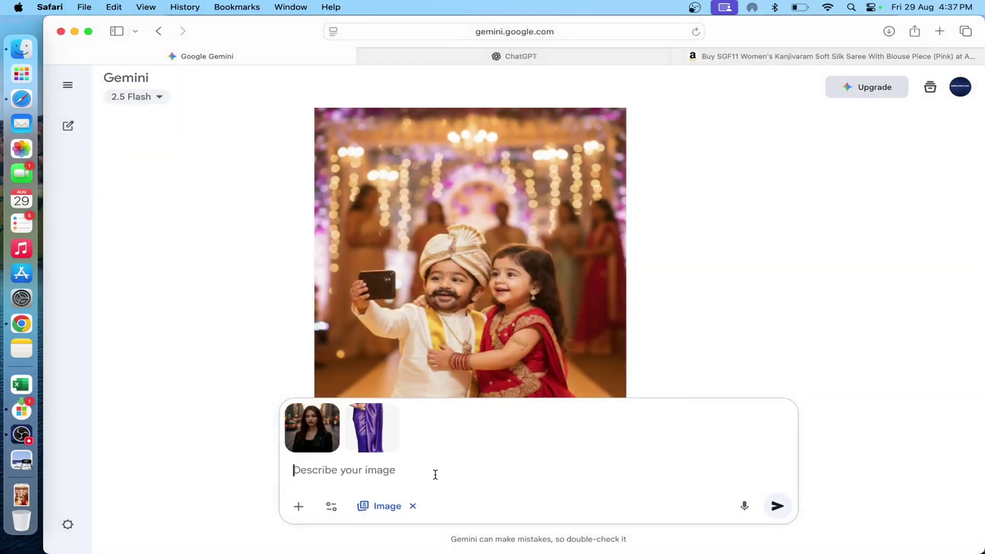
{"action": "type", "text": "I have attached the model and the saree, now the model in the first image should ware the saree in the second image, and highlight the saree image it should be clearly visible"}
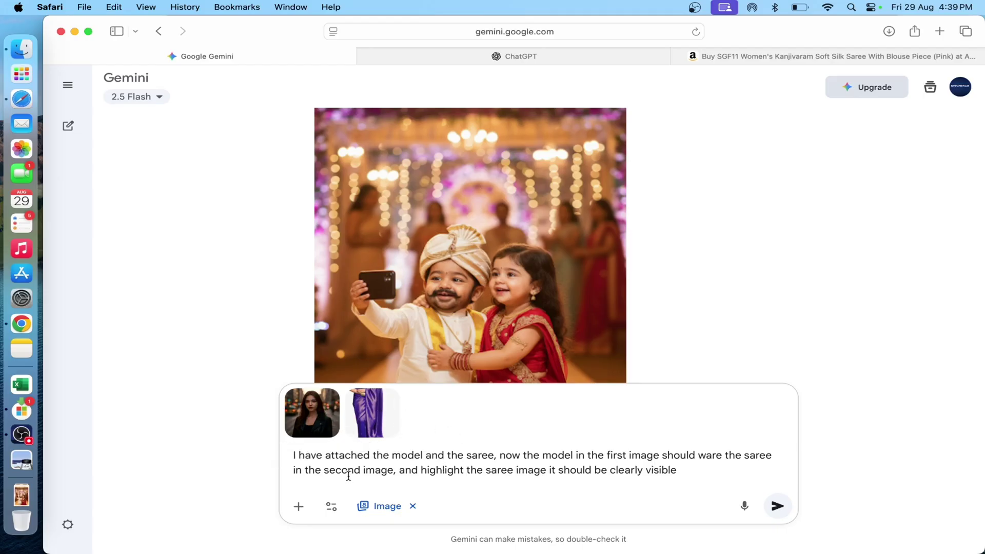
{"action": "left_click", "coordinate": [516, 469]}
{"action": "type", "text": "ratio 16:9 landscape mode"}
{"action": "left_click", "coordinate": [777, 506]}
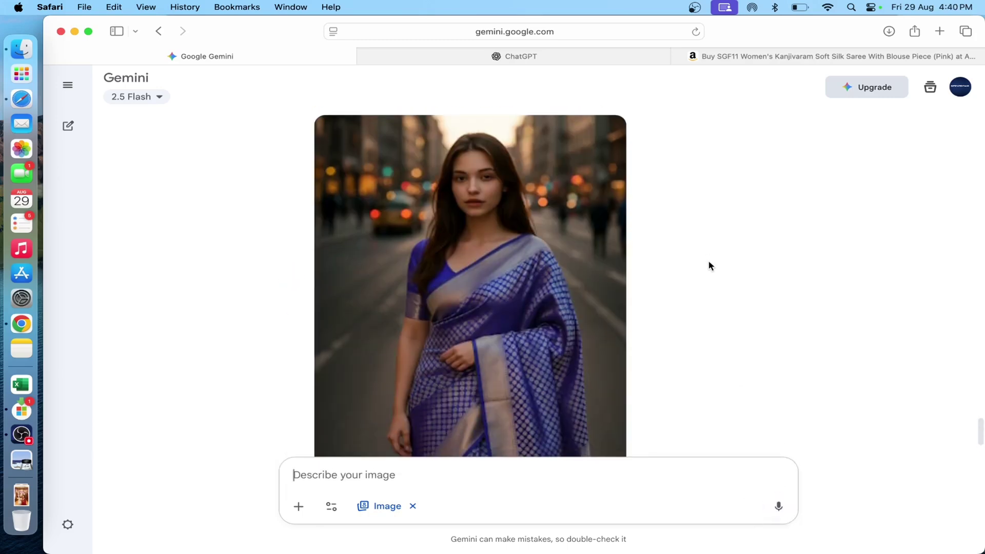
Compare the generated blue saree image with the submitted prompt and the enlarged original photo of the model.
{"action": "scroll", "coordinate": [710, 265], "scroll_direction": "up", "scroll_amount": 5}
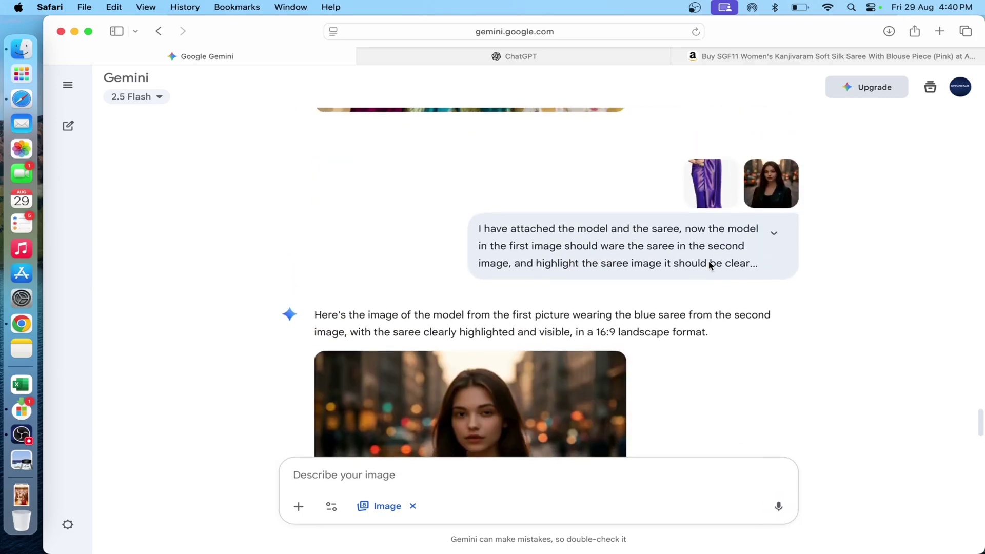
{"action": "scroll", "coordinate": [710, 265], "scroll_direction": "down", "scroll_amount": 6}
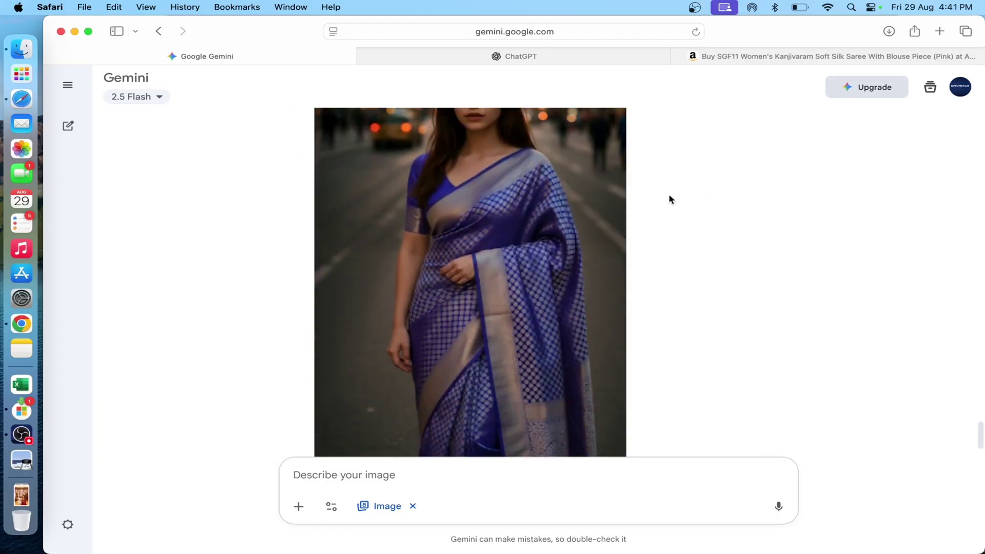
{"action": "scroll", "coordinate": [603, 280], "scroll_direction": "down", "scroll_amount": 3}
{"action": "scroll", "coordinate": [602, 280], "scroll_direction": "up", "scroll_amount": 8}
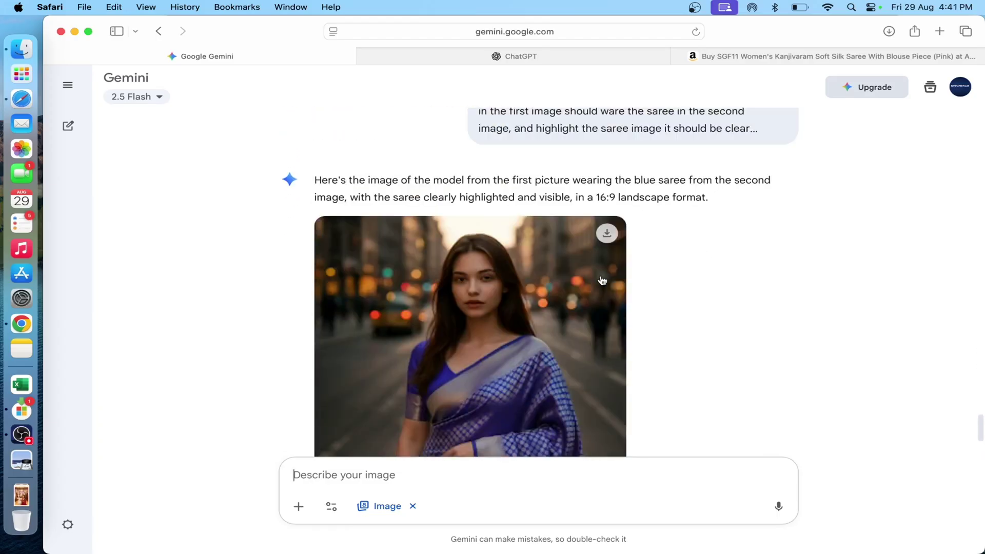
{"action": "scroll", "coordinate": [602, 280], "scroll_direction": "up", "scroll_amount": 2}
{"action": "left_click", "coordinate": [764, 213]}
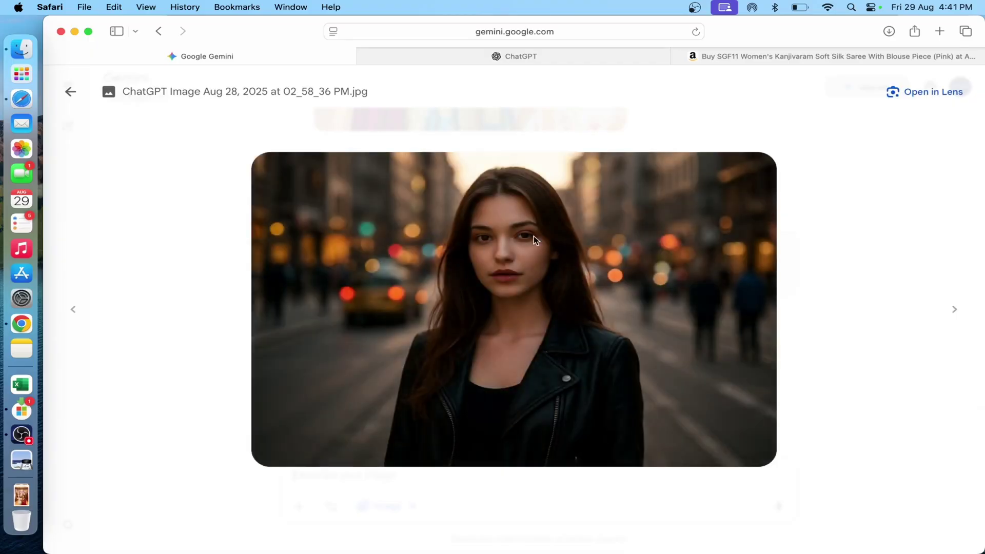
{"action": "left_click", "coordinate": [70, 91]}
{"action": "scroll", "coordinate": [413, 277], "scroll_direction": "down", "scroll_amount": 10}
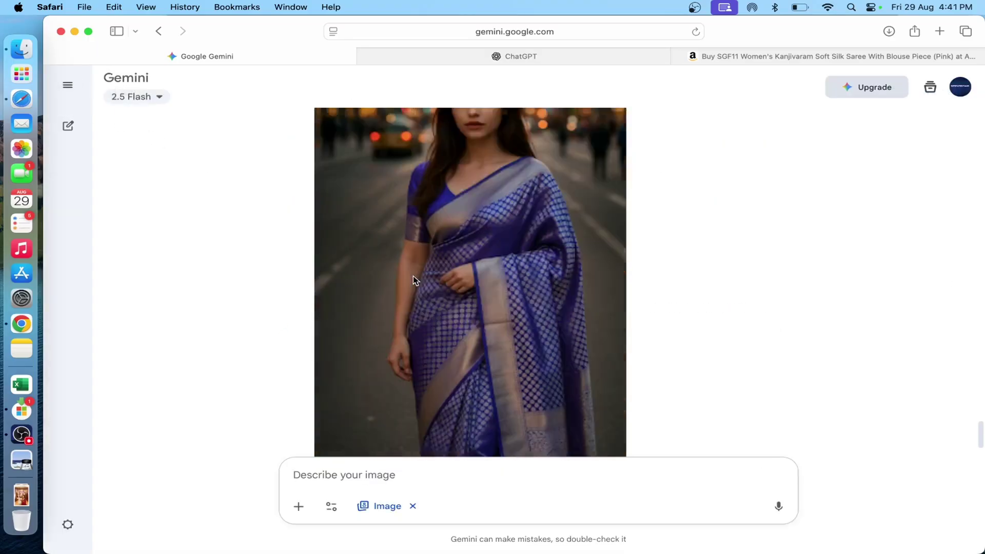
Examine the model's face and the drape, border and pattern of the saree in the generated blue image.
{"action": "scroll", "coordinate": [500, 323], "scroll_direction": "up", "scroll_amount": 5}
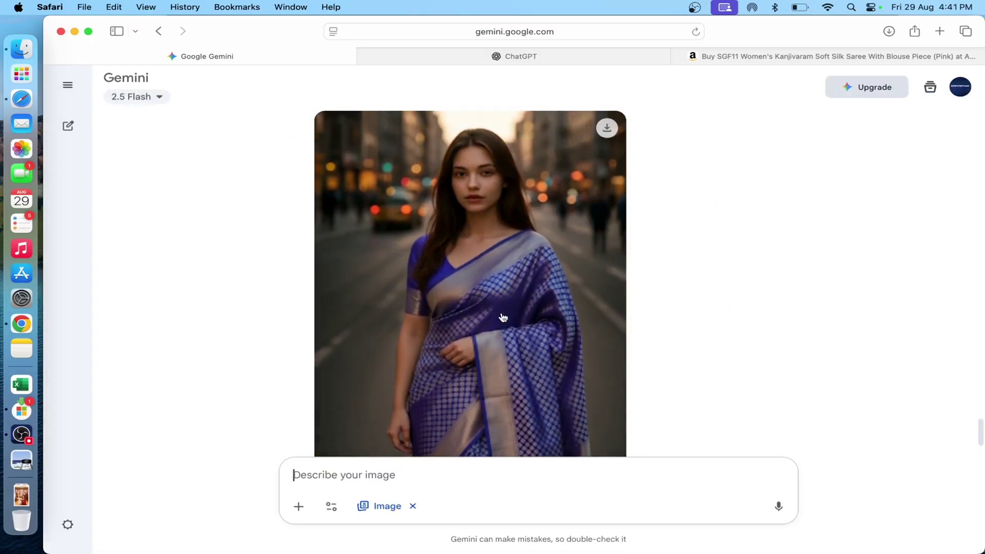
{"action": "scroll", "coordinate": [503, 318], "scroll_direction": "down", "scroll_amount": 3}
{"action": "scroll", "coordinate": [502, 318], "scroll_direction": "up", "scroll_amount": 5}
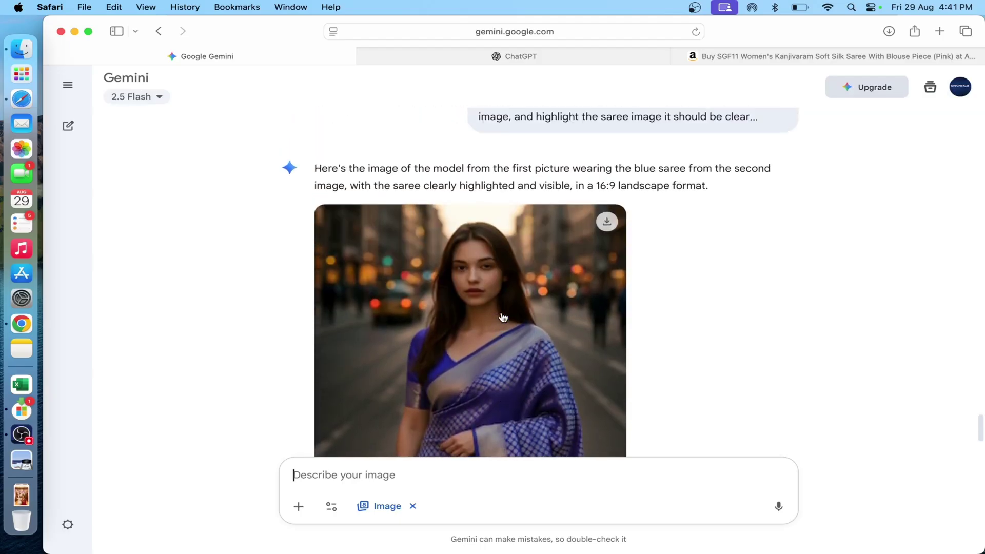
{"action": "scroll", "coordinate": [502, 317], "scroll_direction": "down", "scroll_amount": 3}
{"action": "scroll", "coordinate": [503, 318], "scroll_direction": "down", "scroll_amount": 1}
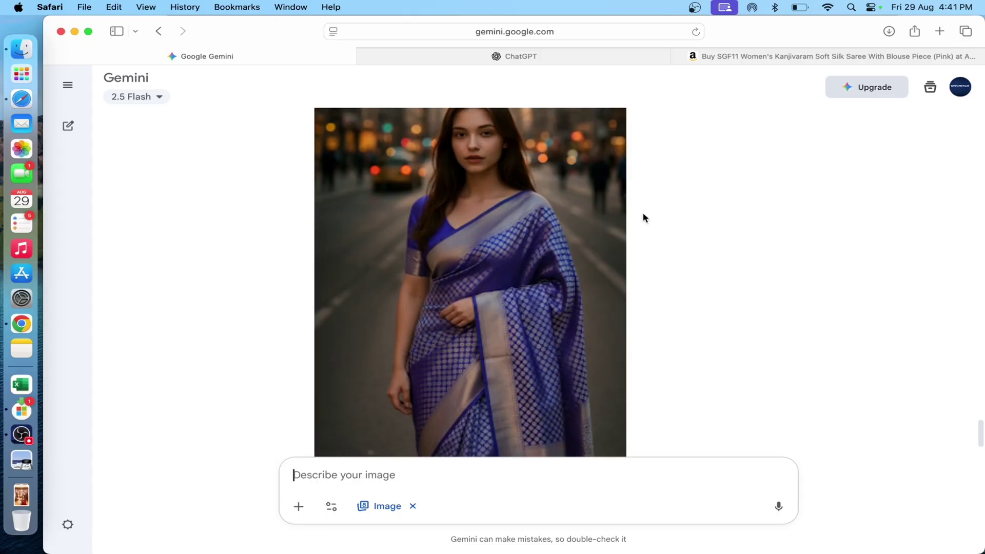
{"action": "scroll", "coordinate": [526, 282], "scroll_direction": "down", "scroll_amount": 2}
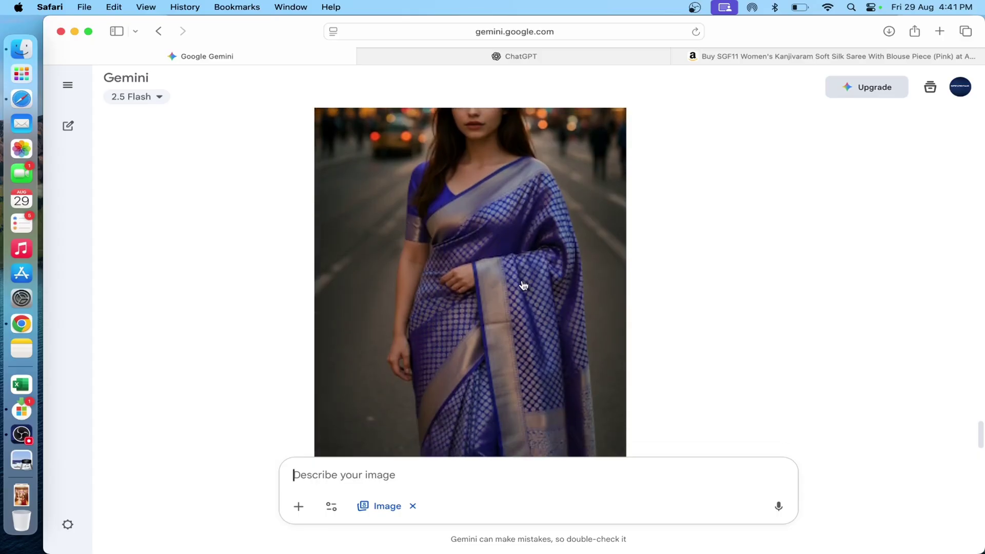
{"action": "scroll", "coordinate": [523, 286], "scroll_direction": "down", "scroll_amount": 2}
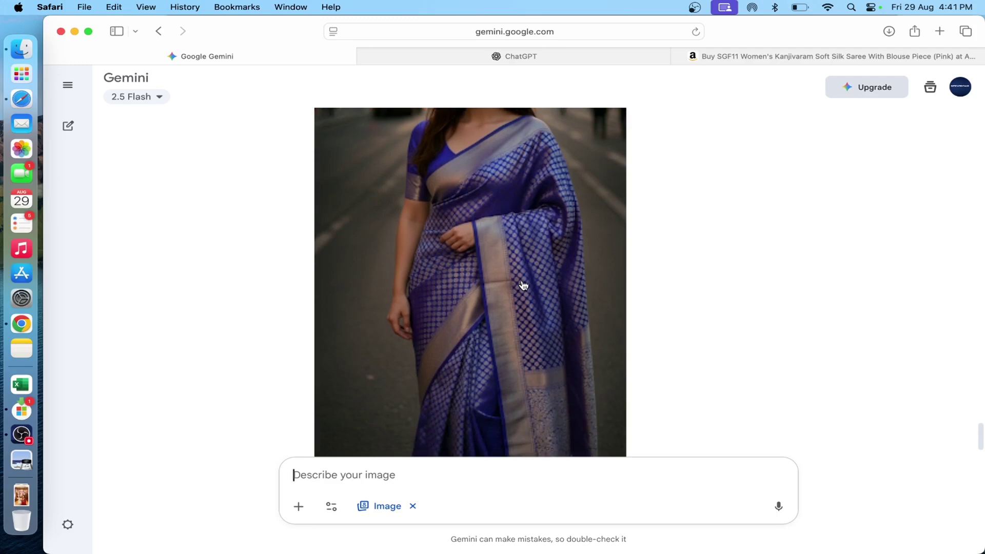
{"action": "scroll", "coordinate": [581, 333], "scroll_direction": "up", "scroll_amount": 1}
{"action": "scroll", "coordinate": [581, 334], "scroll_direction": "down", "scroll_amount": 2}
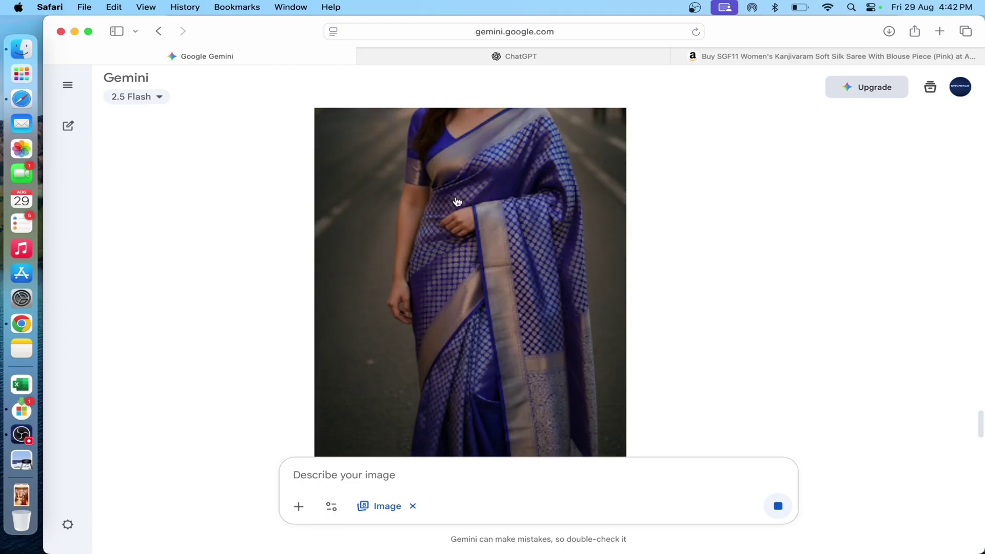
Review the "change the colour to black" request and compare the black saree image with the blue version and the source photos.
{"action": "scroll", "coordinate": [456, 201], "scroll_direction": "down", "scroll_amount": 6}
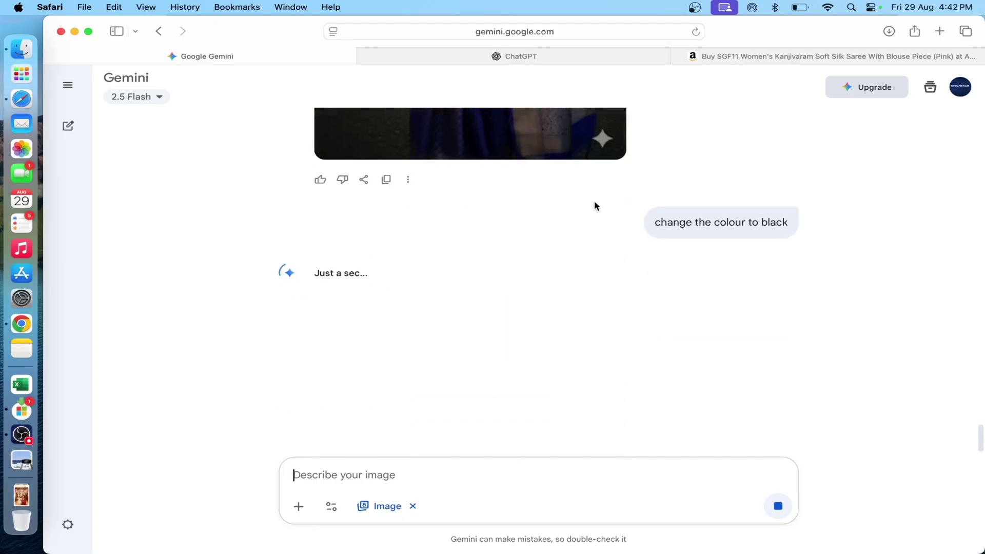
{"action": "left_click_drag", "start_coordinate": [657, 221], "coordinate": [787, 220]}
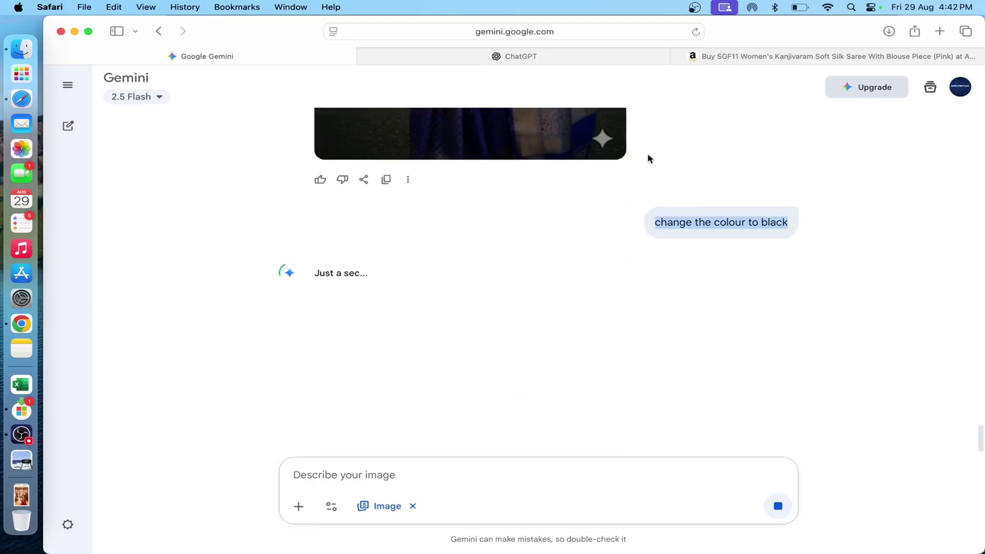
{"action": "scroll", "coordinate": [648, 156], "scroll_direction": "up", "scroll_amount": 5}
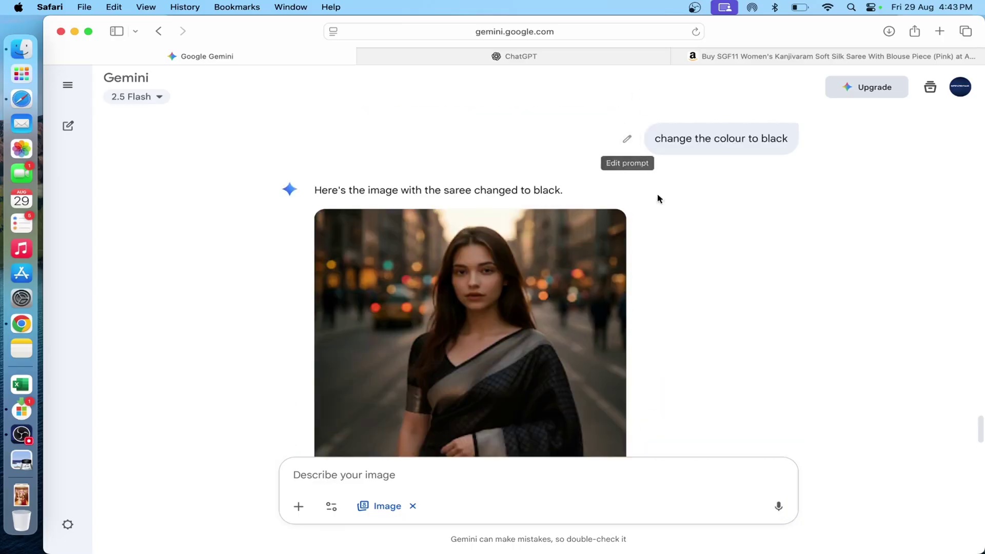
{"action": "scroll", "coordinate": [661, 202], "scroll_direction": "down", "scroll_amount": 3}
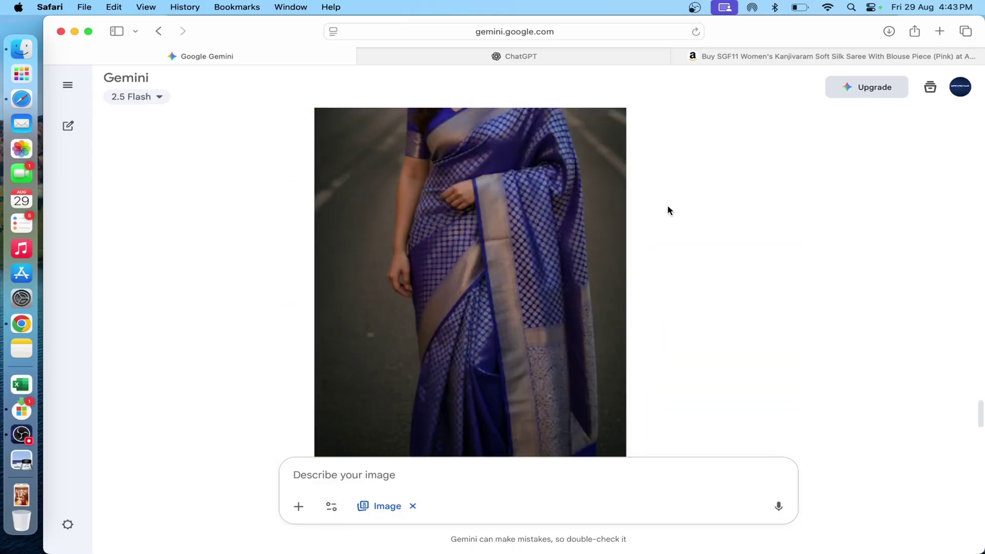
{"action": "scroll", "coordinate": [669, 210], "scroll_direction": "down", "scroll_amount": 5}
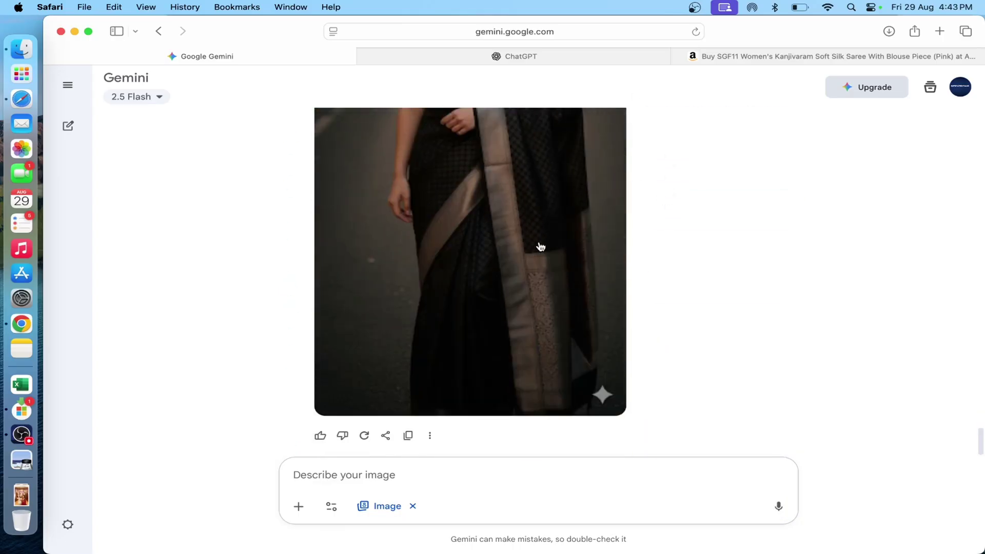
{"action": "scroll", "coordinate": [533, 257], "scroll_direction": "up", "scroll_amount": 10}
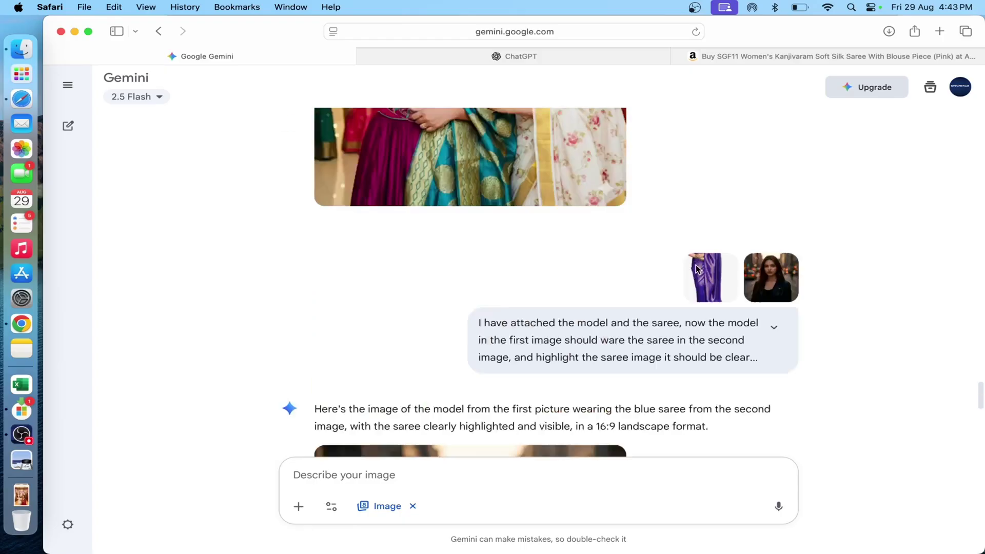
{"action": "scroll", "coordinate": [694, 269], "scroll_direction": "down", "scroll_amount": 8}
{"action": "scroll", "coordinate": [695, 268], "scroll_direction": "up", "scroll_amount": 5}
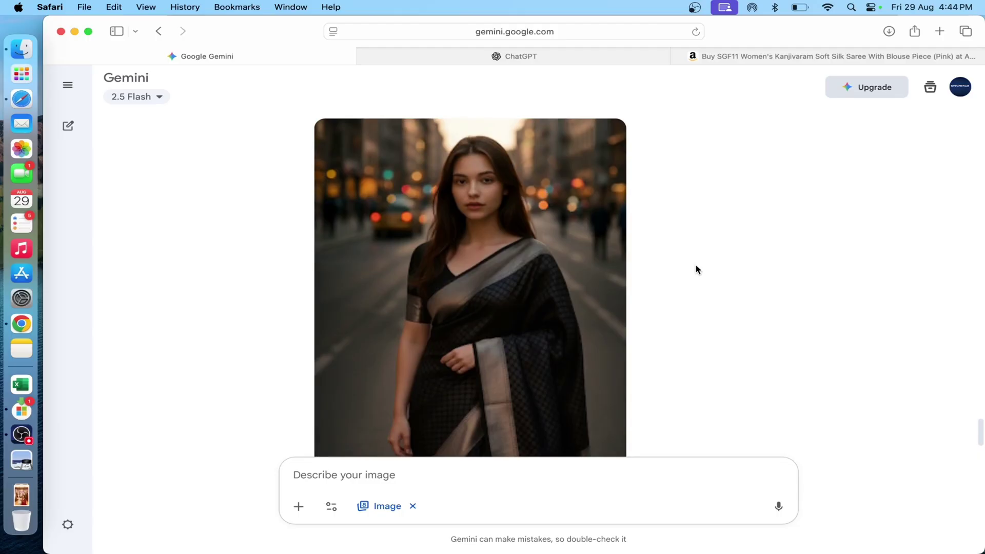
{"action": "scroll", "coordinate": [695, 268], "scroll_direction": "down", "scroll_amount": 5}
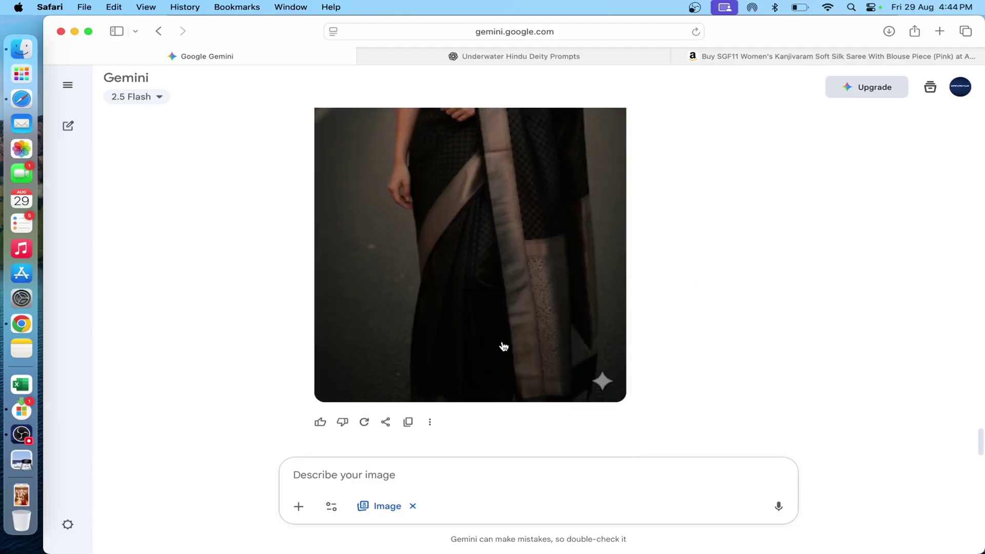
Generate an image of an enormous underwater Lord Vishnu statue reclining on the serpent Ananta (Shesha), with conch, discus, coral reefs and schools of fish.
{"action": "left_click", "coordinate": [436, 479]}
{"action": "type", "text": "\"An enormous underwater statue of Lord Vishnu reclining on the coiled body of the serpent Ananta (Shesha), multiple serpent hoods overhead, Vishnu holding conch and discus, surrounded by coral reefs and schools of fish, divine and serene, realistic underwater lighting\" generate image"}
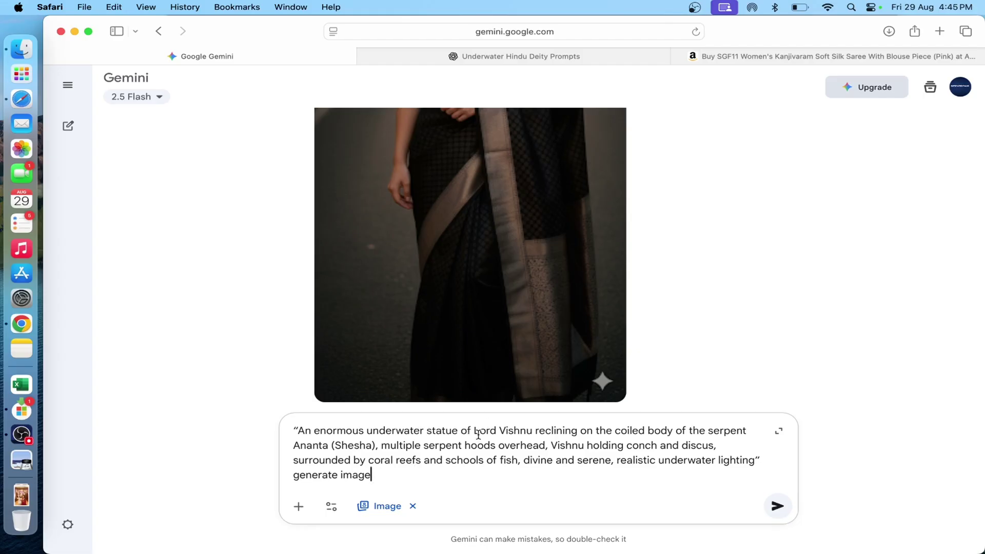
{"action": "key", "text": "Return"}
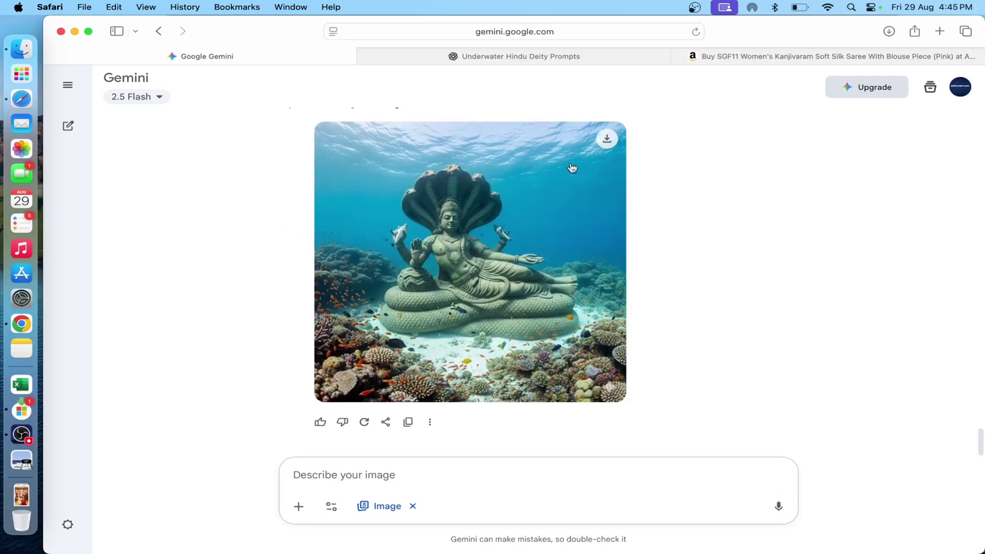
Download the underwater Vishnu statue image, view it in Preview and close the preview window.
{"action": "left_click", "coordinate": [607, 139]}
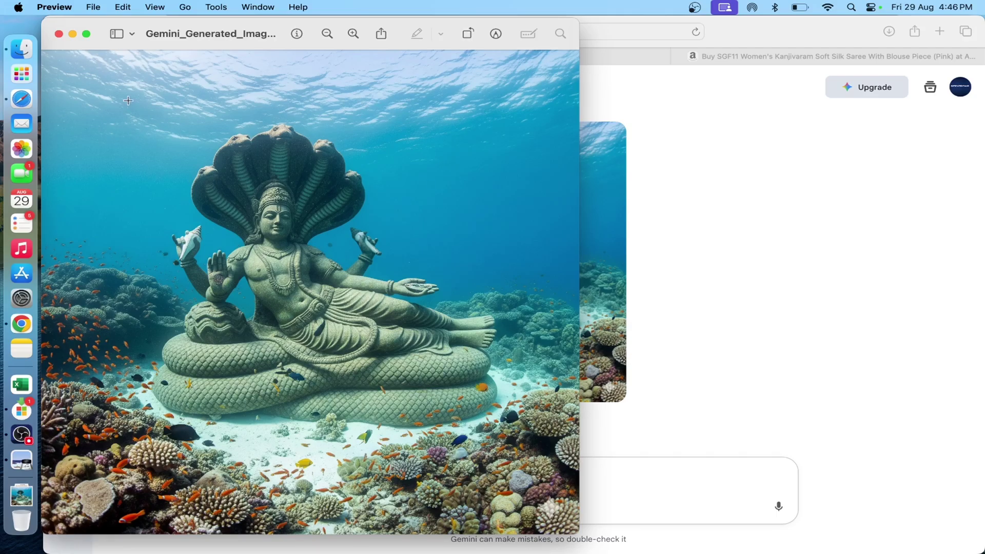
{"action": "left_click", "coordinate": [59, 33]}
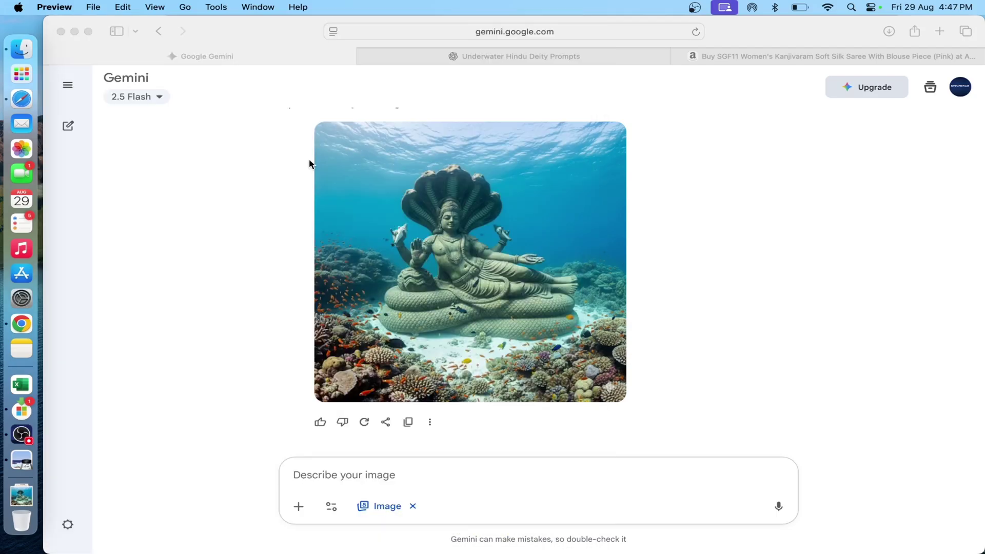